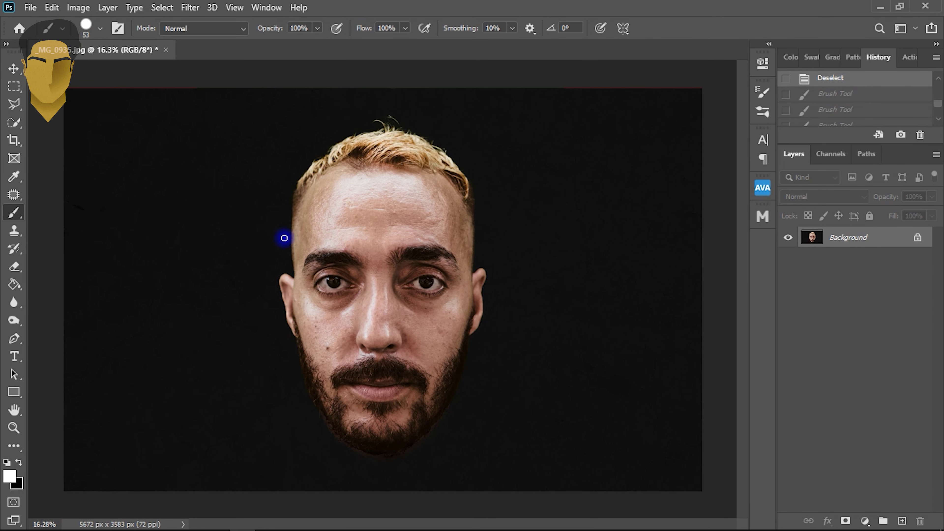
Check the brush's preset, size, hardness and smoothing settings
{"action": "right_click", "coordinate": [284, 237]}
{"action": "left_click", "coordinate": [432, 218]}
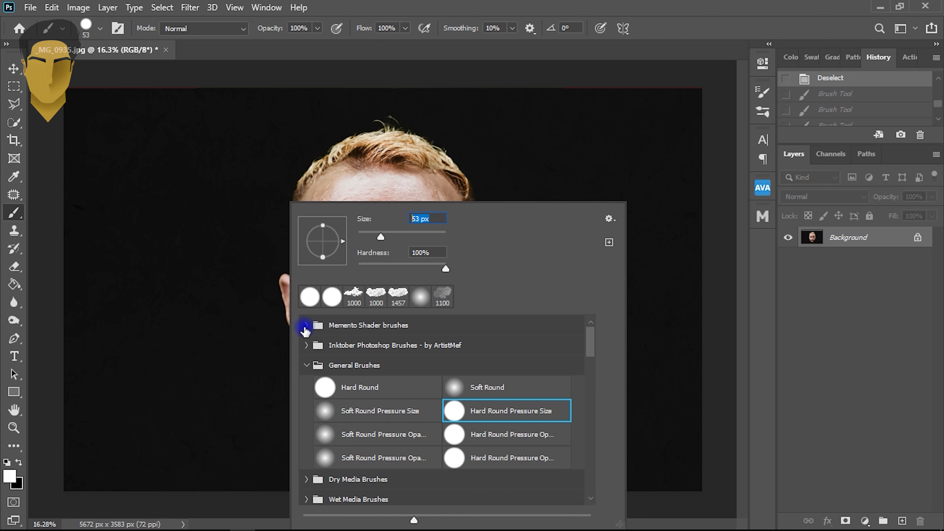
{"action": "left_click", "coordinate": [431, 220]}
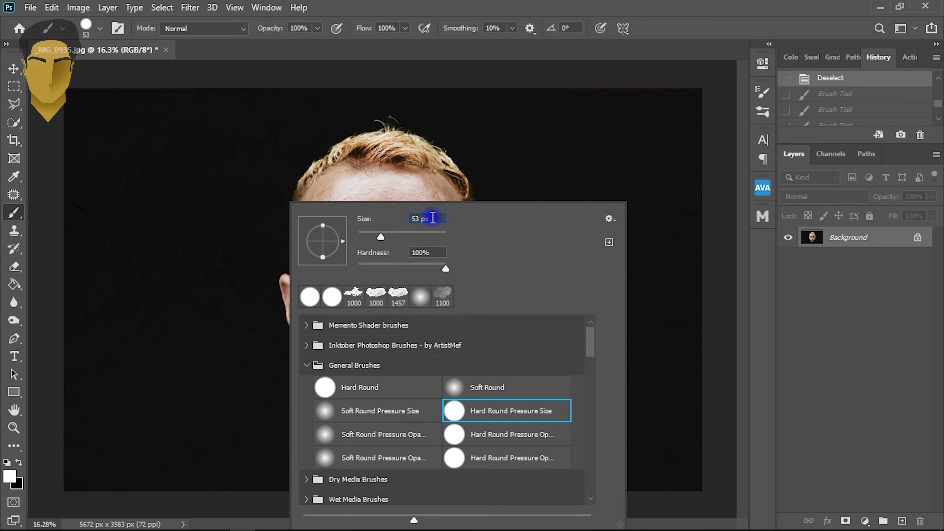
{"action": "left_click", "coordinate": [502, 27]}
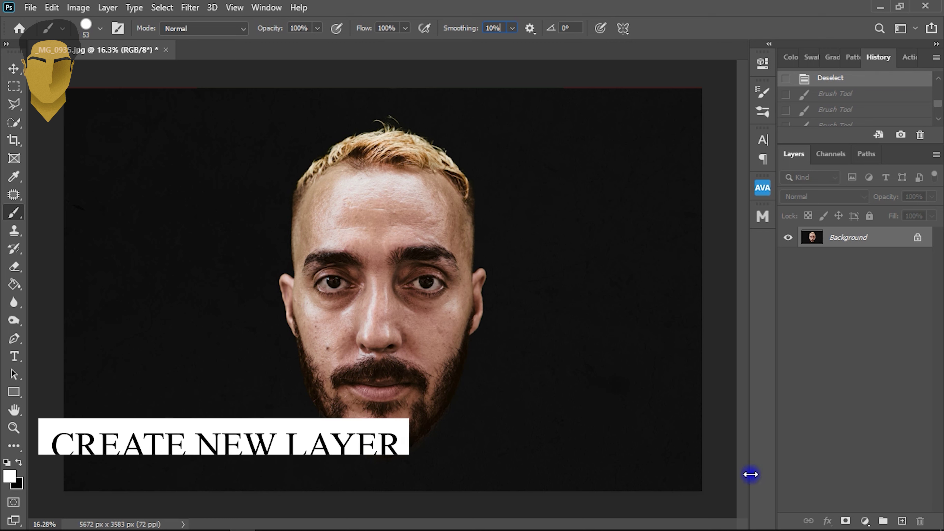
On a new layer, paint a white arrow rising from the photo's left edge, with short dashes around its head
{"action": "left_click", "coordinate": [899, 520]}
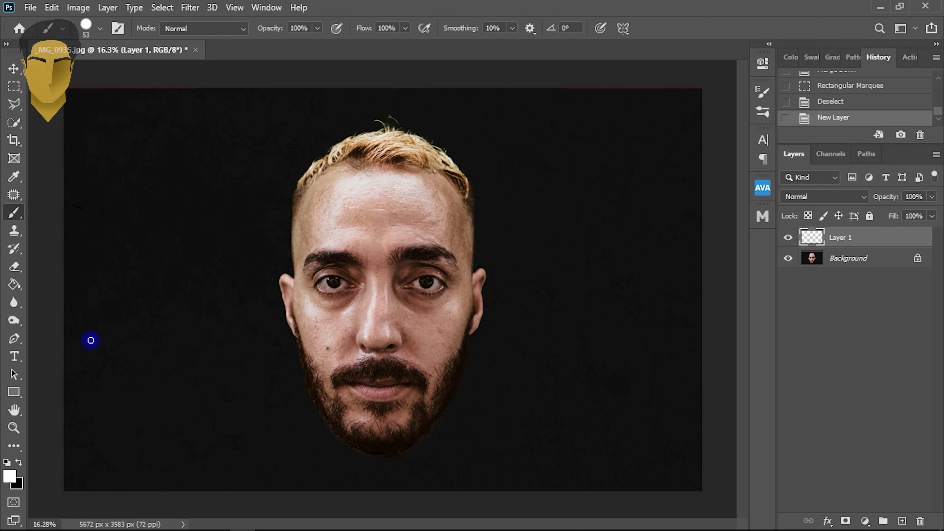
{"action": "left_click", "coordinate": [59, 378], "text": "shift"}
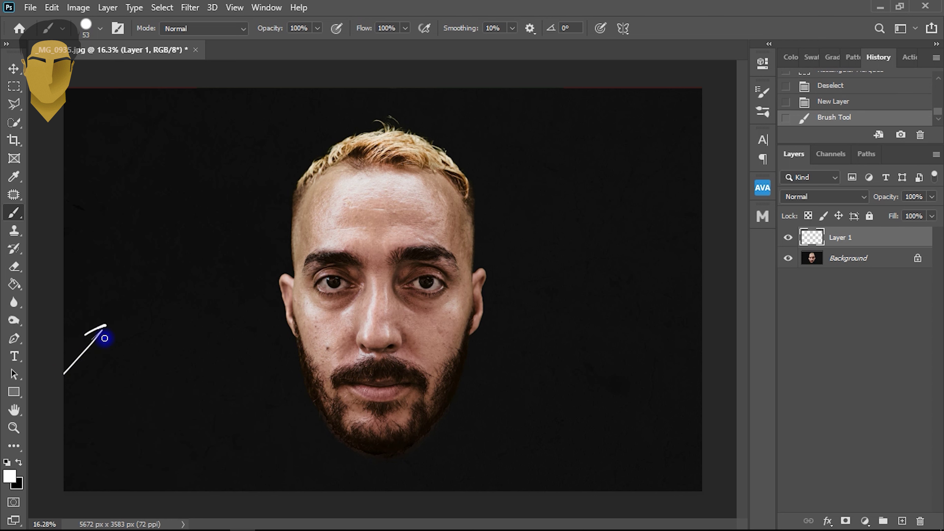
{"action": "left_click_drag", "start_coordinate": [106, 326], "coordinate": [101, 348]}
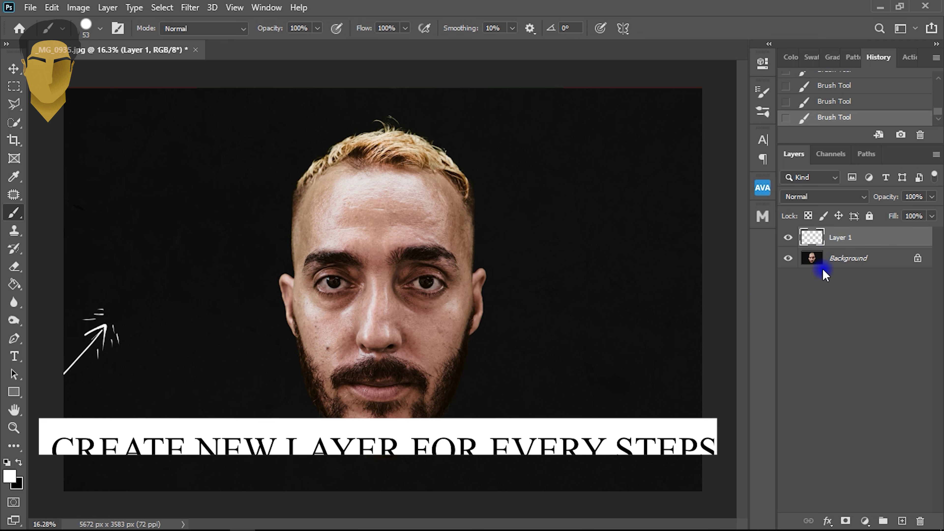
Extend the trail towards the left temple with three more dashed white arrows, each painted on its own new layer
{"action": "left_click", "coordinate": [902, 521]}
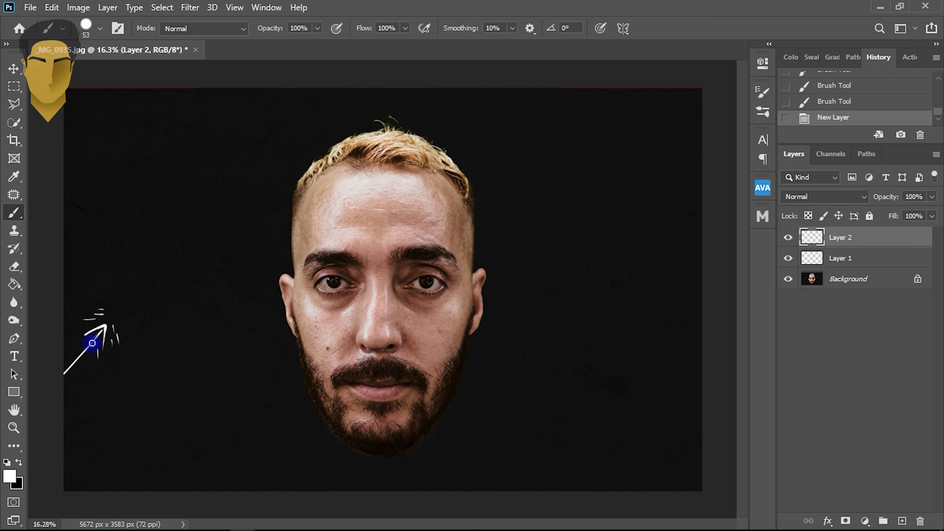
{"action": "mouse_move", "coordinate": [81, 355]}
{"action": "left_mouse_down"}
{"action": "mouse_move", "coordinate": [133, 299]}
{"action": "mouse_move", "coordinate": [132, 320]}
{"action": "mouse_move", "coordinate": [145, 313]}
{"action": "left_mouse_up"}
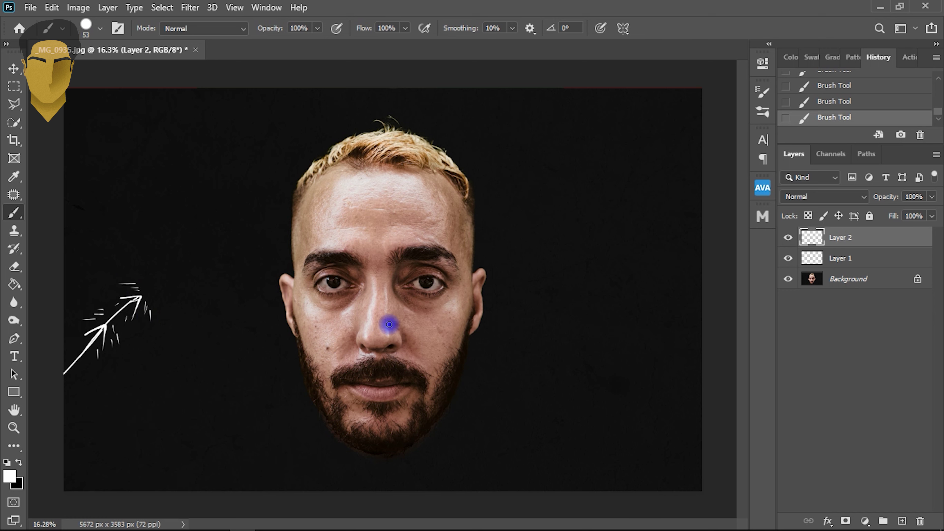
{"action": "left_click", "coordinate": [902, 521]}
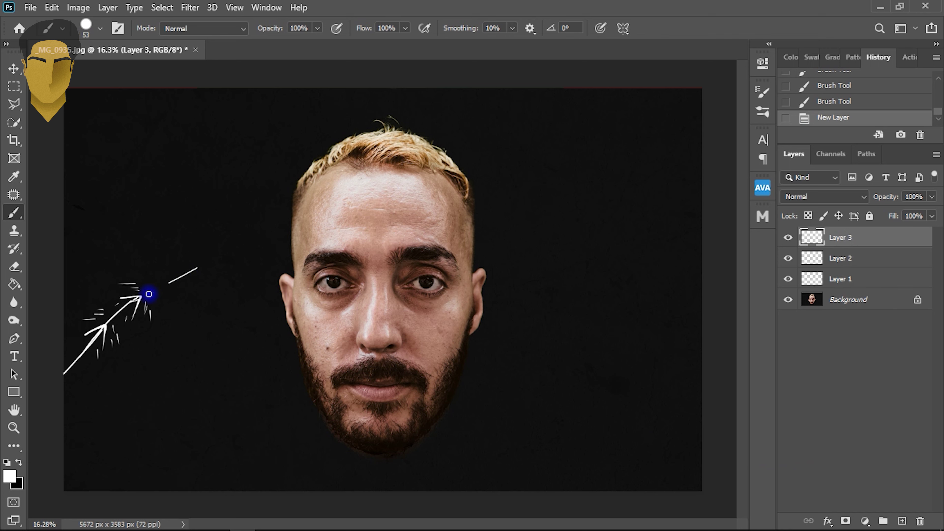
{"action": "left_click_drag", "start_coordinate": [110, 319], "coordinate": [194, 268]}
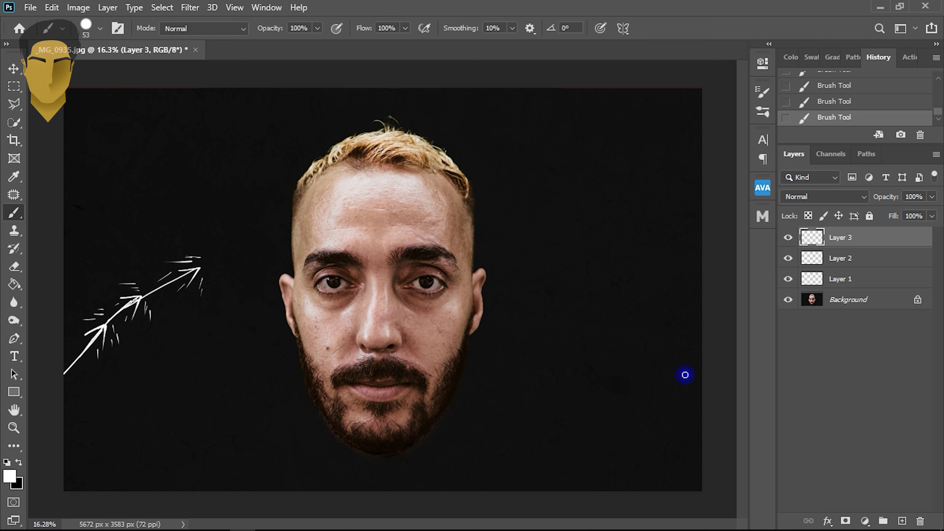
{"action": "left_click", "coordinate": [903, 521]}
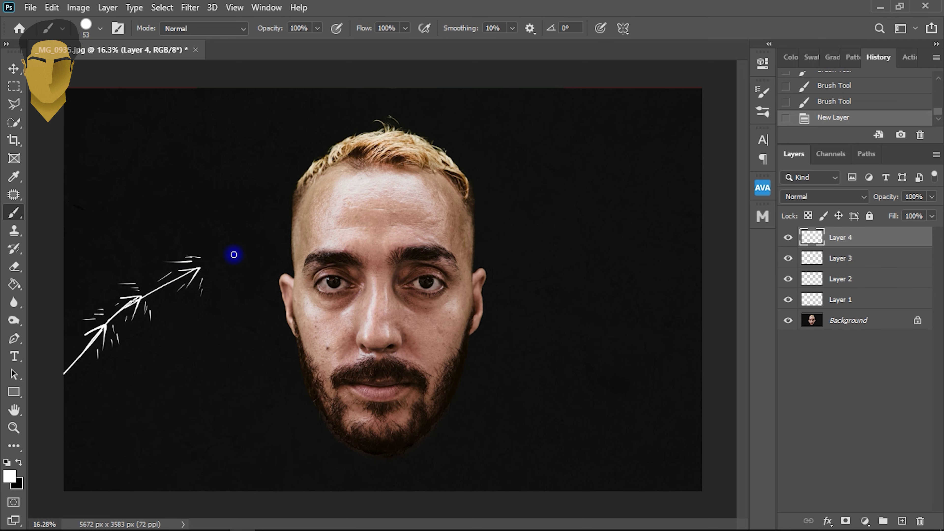
{"action": "mouse_move", "coordinate": [160, 288]}
{"action": "left_mouse_down"}
{"action": "mouse_move", "coordinate": [270, 245]}
{"action": "mouse_move", "coordinate": [248, 244]}
{"action": "mouse_move", "coordinate": [265, 245]}
{"action": "mouse_move", "coordinate": [236, 271]}
{"action": "left_mouse_up"}
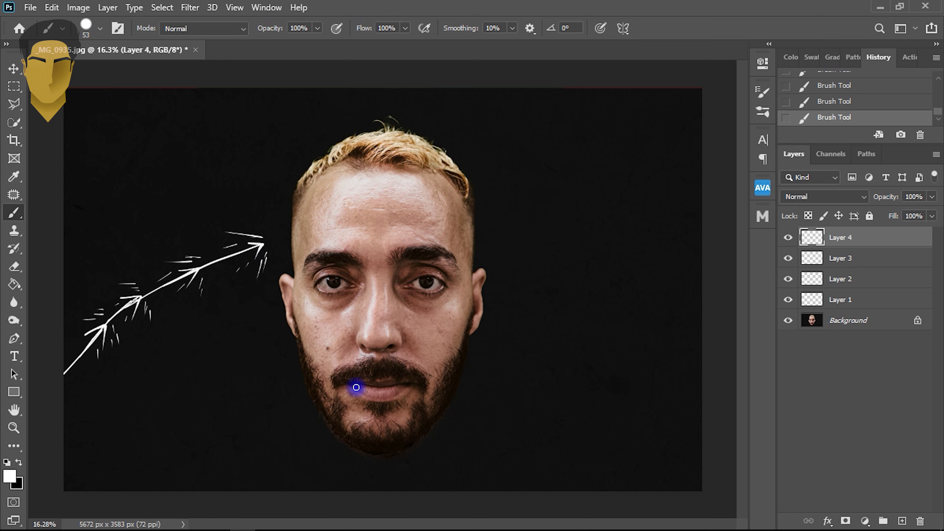
On a new layer, paint an arrow continuing onto the forehead above the left eyebrow, with dashes around its head
{"action": "left_click", "coordinate": [904, 519]}
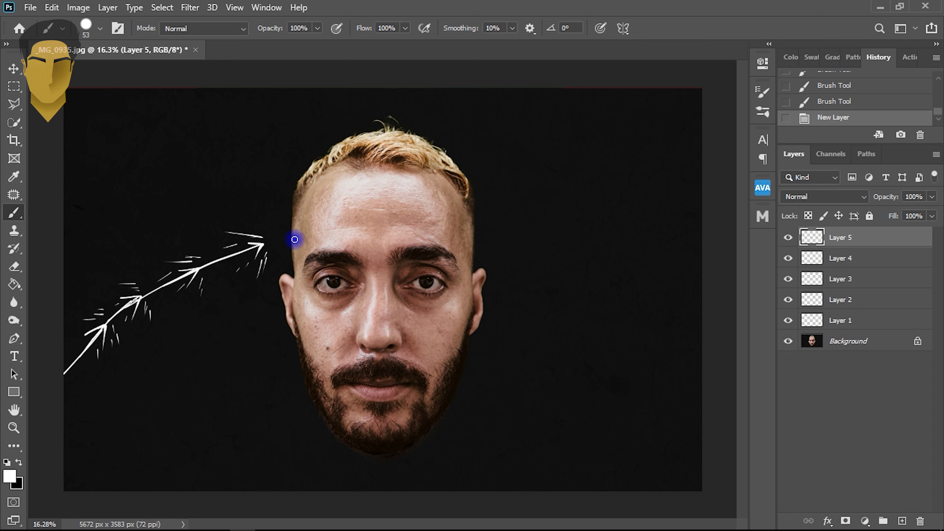
{"action": "mouse_move", "coordinate": [319, 237]}
{"action": "left_mouse_down"}
{"action": "mouse_move", "coordinate": [260, 246]}
{"action": "mouse_move", "coordinate": [323, 240]}
{"action": "mouse_move", "coordinate": [310, 231]}
{"action": "mouse_move", "coordinate": [329, 241]}
{"action": "mouse_move", "coordinate": [313, 253]}
{"action": "left_mouse_up"}
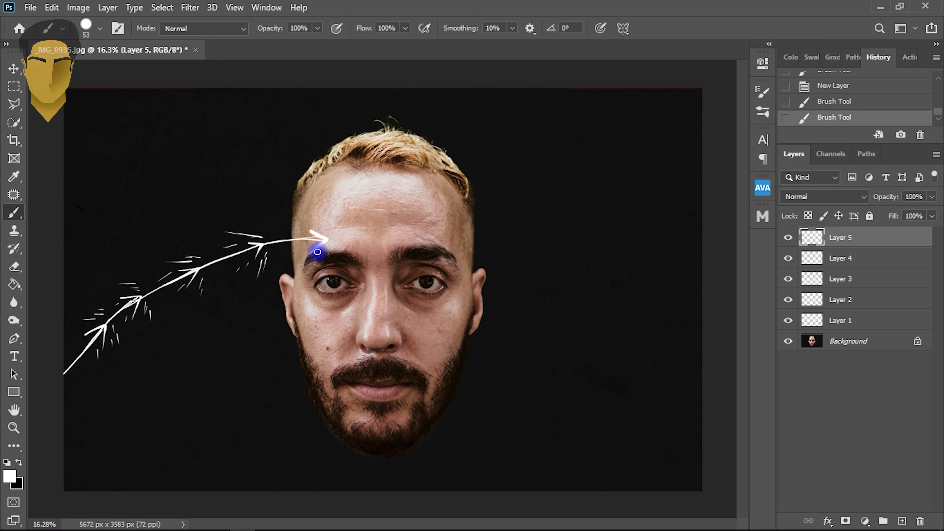
{"action": "mouse_move", "coordinate": [313, 220]}
{"action": "left_mouse_down"}
{"action": "mouse_move", "coordinate": [331, 229]}
{"action": "mouse_move", "coordinate": [318, 277]}
{"action": "left_mouse_up"}
{"action": "left_click_drag", "start_coordinate": [298, 229], "coordinate": [305, 230]}
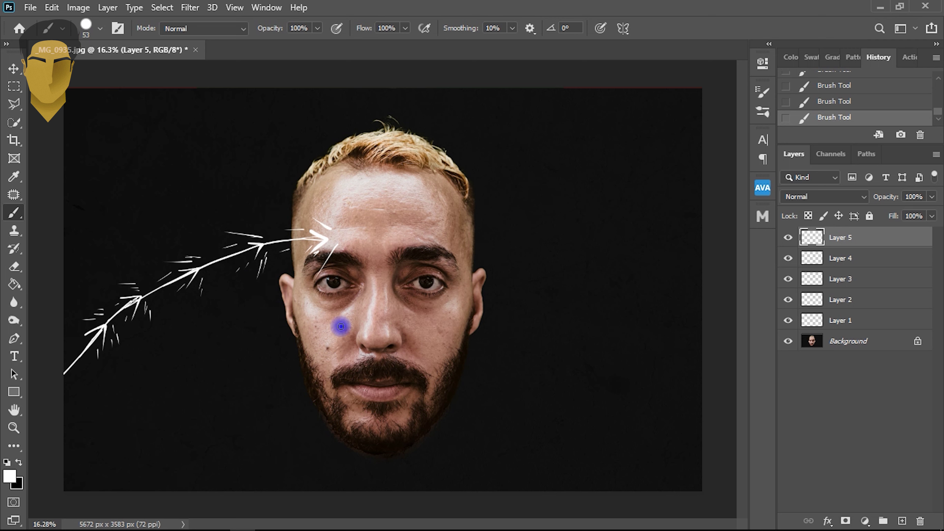
On a new layer, paint an arrow curving from the left eyebrow down to the nose bridge, with dashes around its head
{"action": "left_click", "coordinate": [903, 521]}
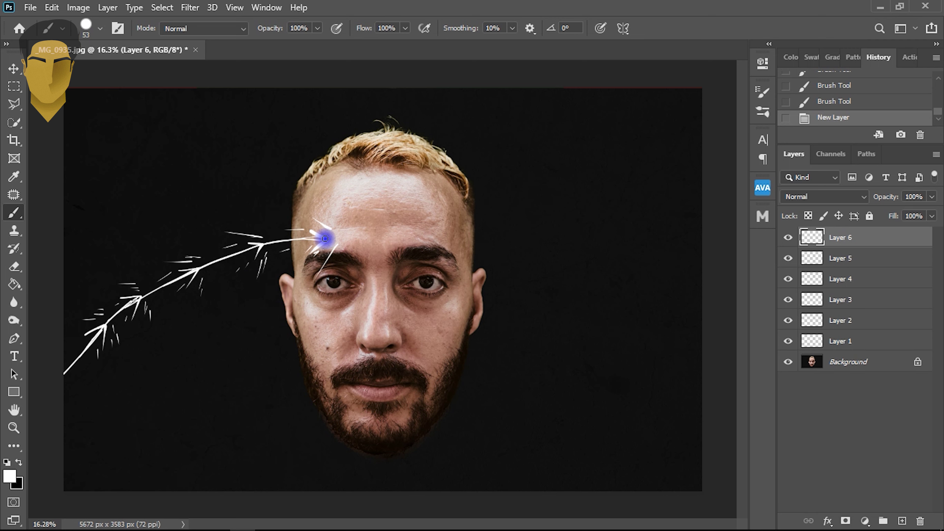
{"action": "mouse_move", "coordinate": [324, 240]}
{"action": "left_mouse_down"}
{"action": "mouse_move", "coordinate": [372, 276]}
{"action": "mouse_move", "coordinate": [375, 265]}
{"action": "mouse_move", "coordinate": [371, 283]}
{"action": "mouse_move", "coordinate": [342, 273]}
{"action": "mouse_move", "coordinate": [373, 279]}
{"action": "mouse_move", "coordinate": [396, 258]}
{"action": "mouse_move", "coordinate": [369, 301]}
{"action": "left_mouse_up"}
{"action": "mouse_move", "coordinate": [387, 269]}
{"action": "left_mouse_down"}
{"action": "mouse_move", "coordinate": [380, 286]}
{"action": "mouse_move", "coordinate": [359, 281]}
{"action": "mouse_move", "coordinate": [360, 249]}
{"action": "left_mouse_up"}
{"action": "left_click_drag", "start_coordinate": [341, 258], "coordinate": [349, 261]}
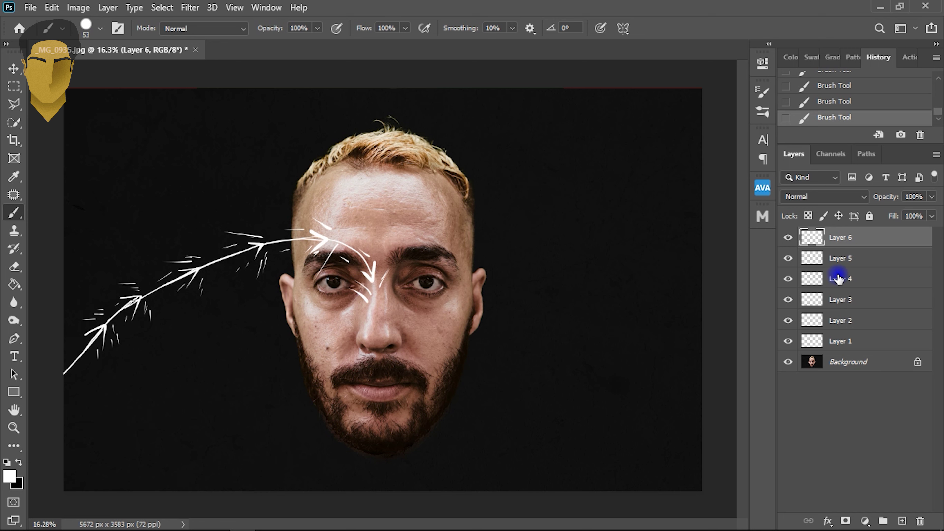
On a new layer, paint a dashed arrow curving from the nose bridge to below the left eye, and add another new layer above it
{"action": "left_click", "coordinate": [902, 521]}
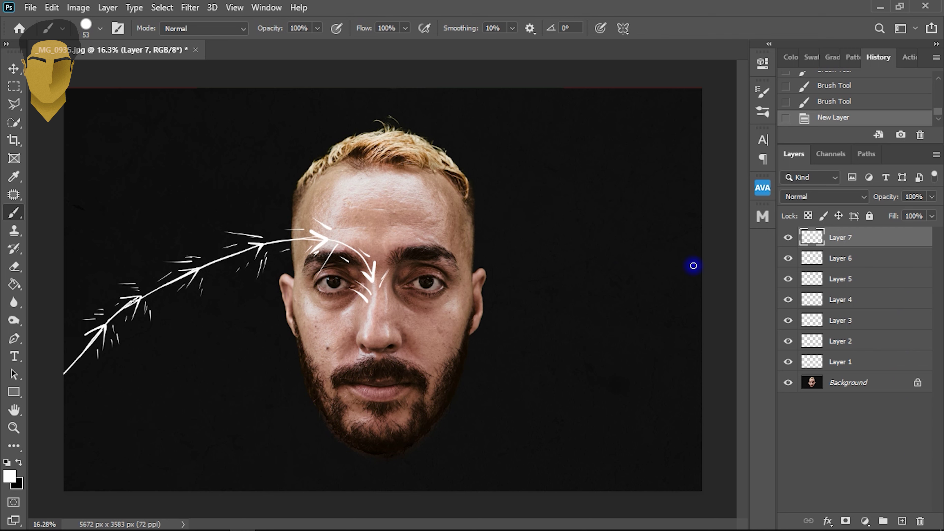
{"action": "mouse_move", "coordinate": [375, 275]}
{"action": "left_mouse_down"}
{"action": "mouse_move", "coordinate": [375, 299]}
{"action": "mouse_move", "coordinate": [333, 326]}
{"action": "left_mouse_up"}
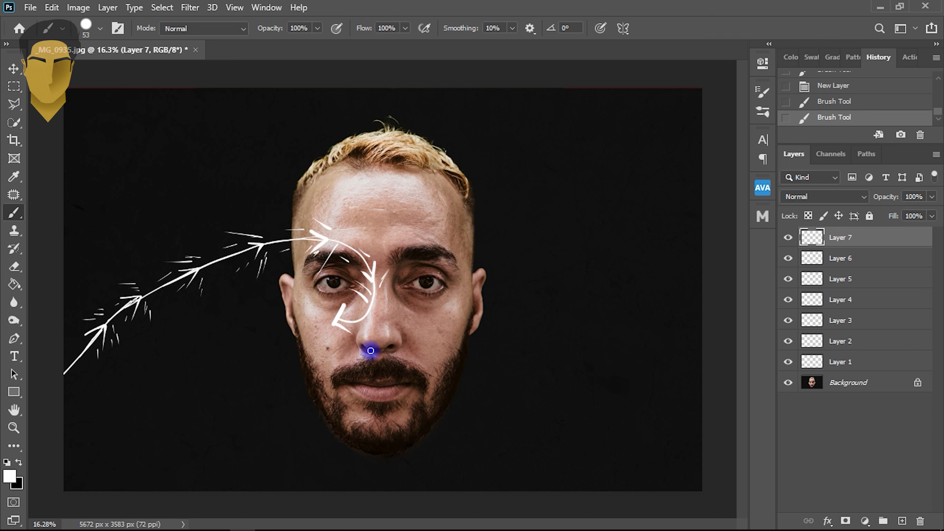
{"action": "key", "text": "ctrl+z"}
{"action": "mouse_move", "coordinate": [347, 306]}
{"action": "left_mouse_down"}
{"action": "mouse_move", "coordinate": [335, 319]}
{"action": "mouse_move", "coordinate": [349, 340]}
{"action": "mouse_move", "coordinate": [376, 322]}
{"action": "left_mouse_up"}
{"action": "mouse_move", "coordinate": [373, 328]}
{"action": "left_mouse_down"}
{"action": "mouse_move", "coordinate": [362, 310]}
{"action": "mouse_move", "coordinate": [345, 300]}
{"action": "left_mouse_up"}
{"action": "left_click_drag", "start_coordinate": [325, 337], "coordinate": [344, 387]}
{"action": "key", "text": "ctrl+z"}
{"action": "left_click_drag", "start_coordinate": [331, 322], "coordinate": [340, 353]}
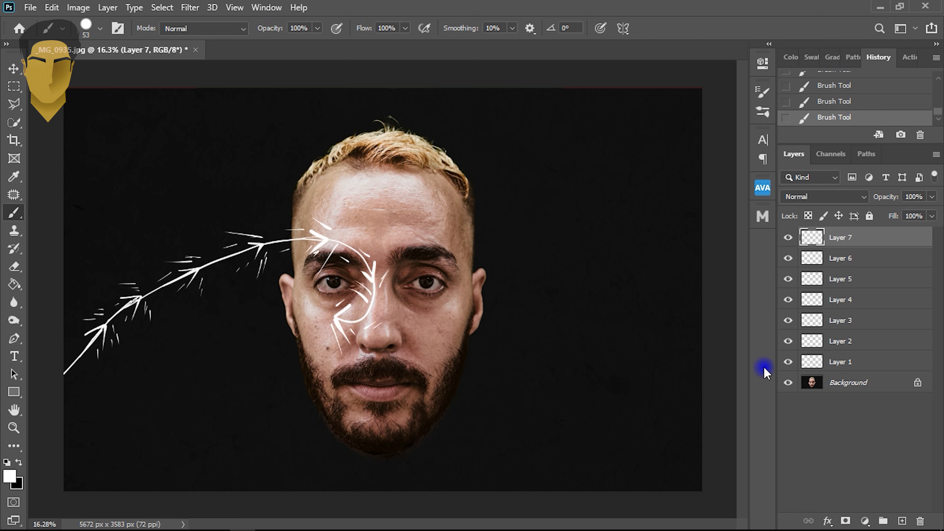
{"action": "left_click", "coordinate": [903, 521]}
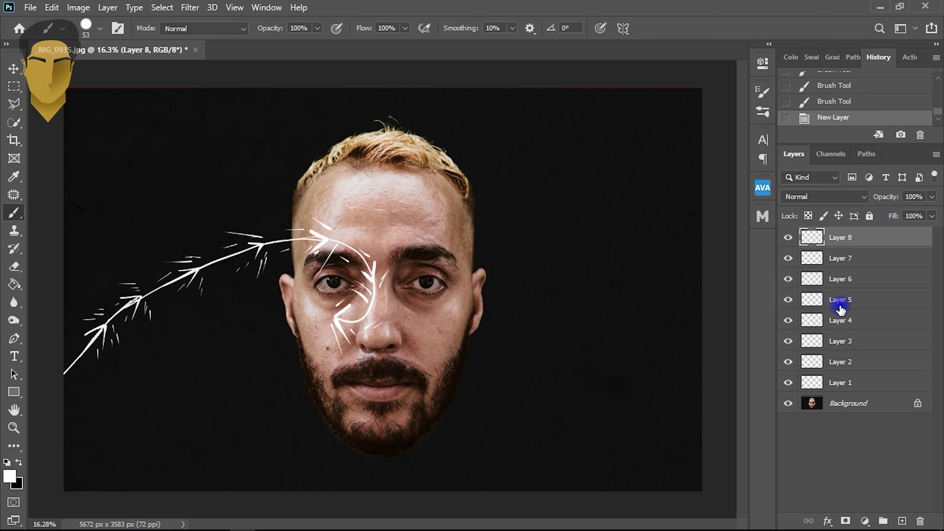
{"action": "left_click_drag", "start_coordinate": [364, 322], "coordinate": [322, 291]}
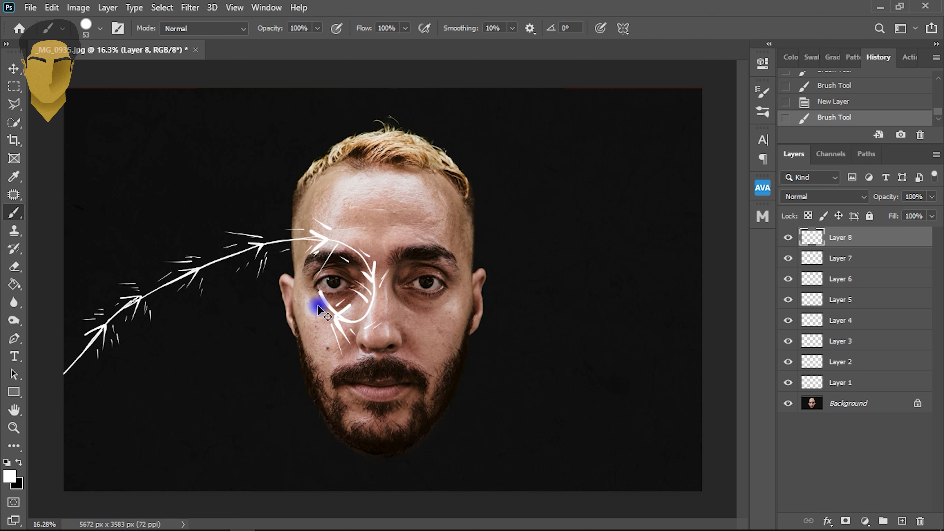
{"action": "key", "text": "ctrl+z"}
{"action": "mouse_move", "coordinate": [358, 321]}
{"action": "left_mouse_down"}
{"action": "mouse_move", "coordinate": [337, 316]}
{"action": "mouse_move", "coordinate": [311, 266]}
{"action": "mouse_move", "coordinate": [302, 275]}
{"action": "left_mouse_up"}
{"action": "key", "text": "ctrl+z"}
Paint an arrow curving from the cheek up to the left eye's outer corner, with dashes around its head
{"action": "mouse_move", "coordinate": [354, 320]}
{"action": "left_mouse_down"}
{"action": "mouse_move", "coordinate": [315, 301]}
{"action": "mouse_move", "coordinate": [314, 282]}
{"action": "mouse_move", "coordinate": [308, 298]}
{"action": "mouse_move", "coordinate": [329, 292]}
{"action": "left_mouse_up"}
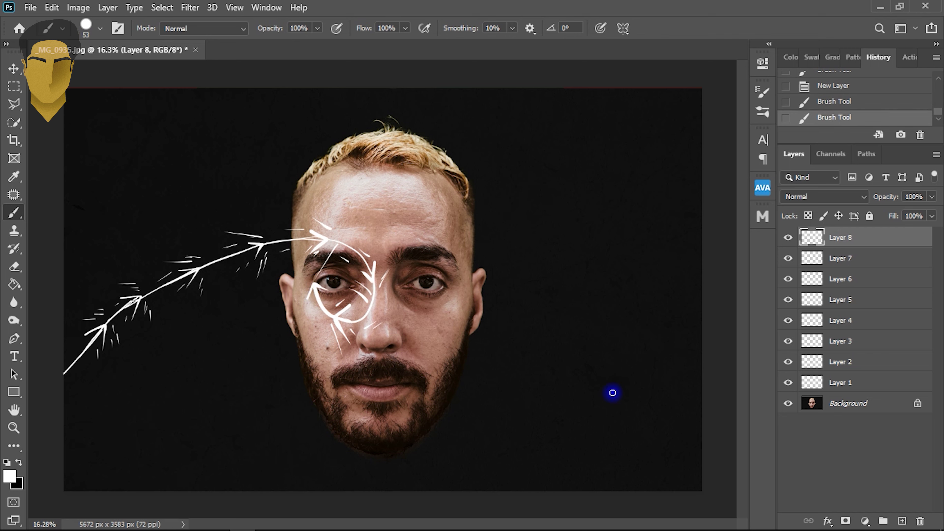
{"action": "left_click_drag", "start_coordinate": [306, 290], "coordinate": [294, 315]}
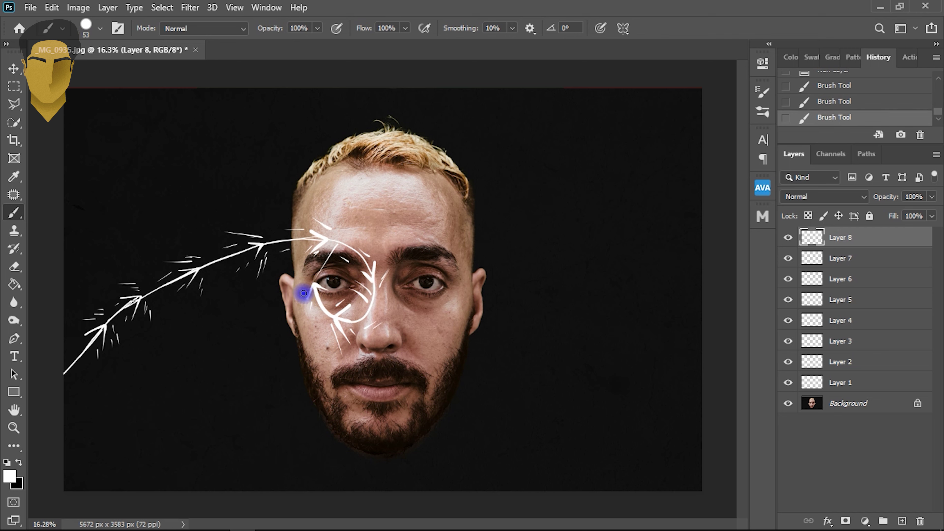
{"action": "left_click_drag", "start_coordinate": [324, 277], "coordinate": [337, 285]}
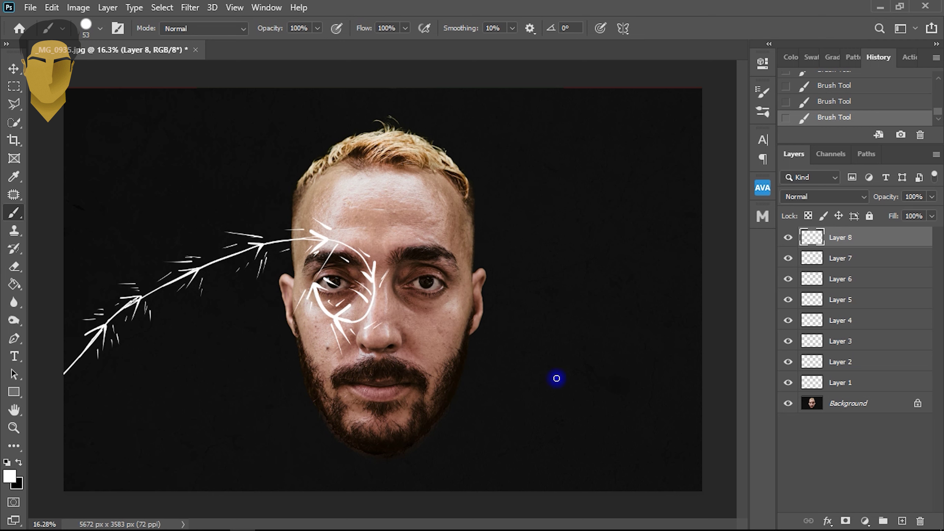
On a new layer, paint an arrow looping from the left eye's outer corner over the eyebrow to mid-forehead, with surrounding dashes
{"action": "left_click", "coordinate": [896, 518]}
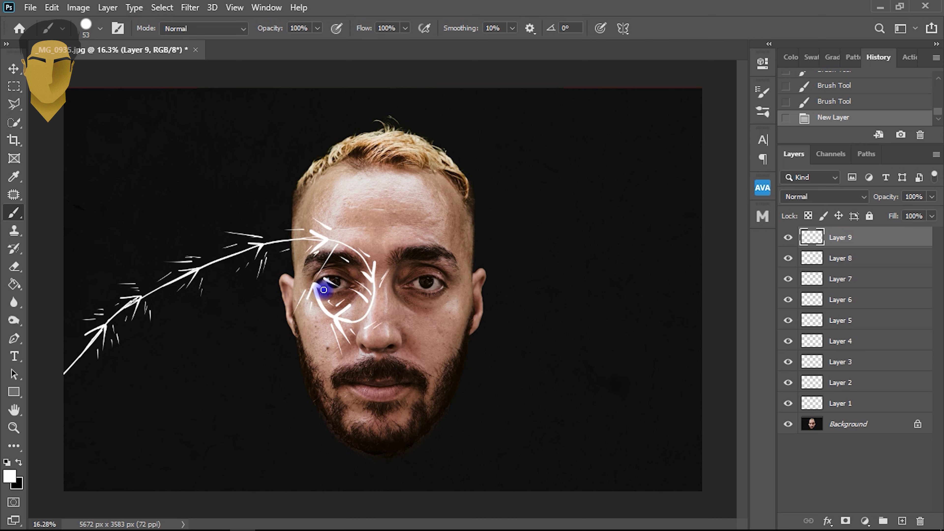
{"action": "mouse_move", "coordinate": [318, 293]}
{"action": "left_mouse_down"}
{"action": "mouse_move", "coordinate": [335, 249]}
{"action": "mouse_move", "coordinate": [376, 233]}
{"action": "mouse_move", "coordinate": [328, 256]}
{"action": "mouse_move", "coordinate": [311, 300]}
{"action": "left_mouse_up"}
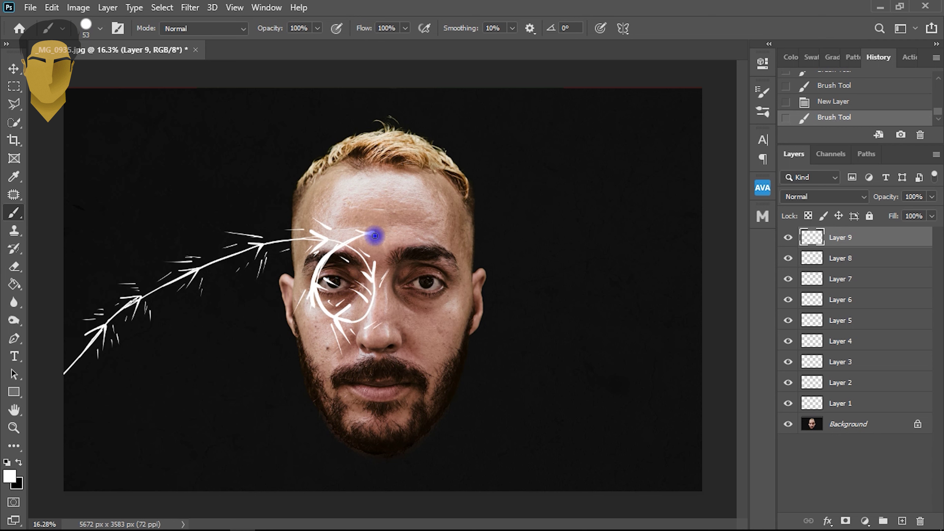
{"action": "key", "text": "ctrl+z"}
{"action": "left_click_drag", "start_coordinate": [378, 232], "coordinate": [367, 281]}
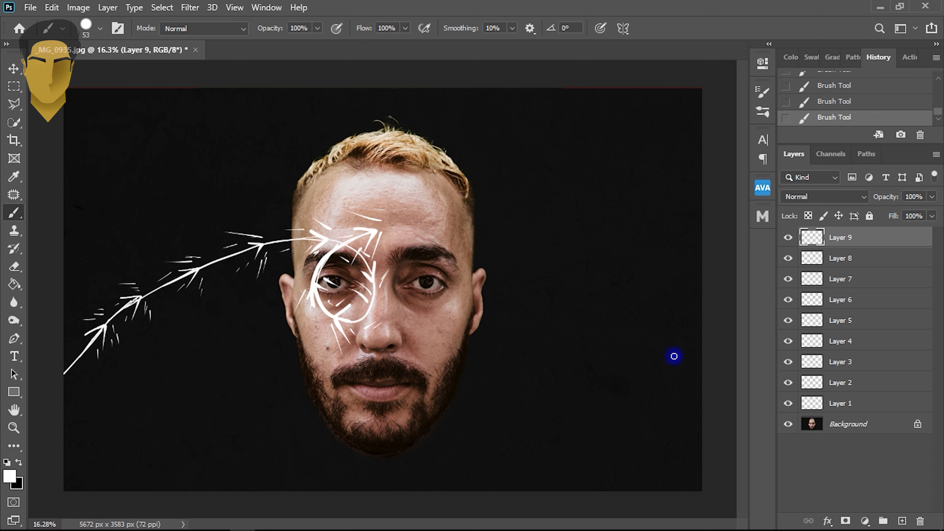
On a new layer, paint a dashed arrow running across the forehead to above the right eyebrow
{"action": "left_click", "coordinate": [903, 521]}
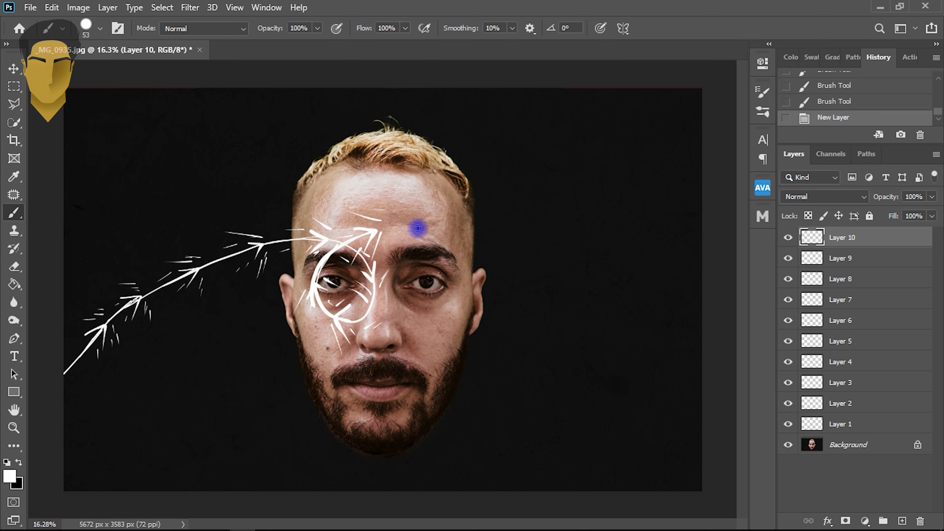
{"action": "mouse_move", "coordinate": [371, 231]}
{"action": "left_mouse_down"}
{"action": "mouse_move", "coordinate": [428, 231]}
{"action": "mouse_move", "coordinate": [420, 252]}
{"action": "left_mouse_up"}
{"action": "mouse_move", "coordinate": [405, 219]}
{"action": "left_mouse_down"}
{"action": "mouse_move", "coordinate": [437, 224]}
{"action": "mouse_move", "coordinate": [424, 262]}
{"action": "mouse_move", "coordinate": [384, 235]}
{"action": "left_mouse_up"}
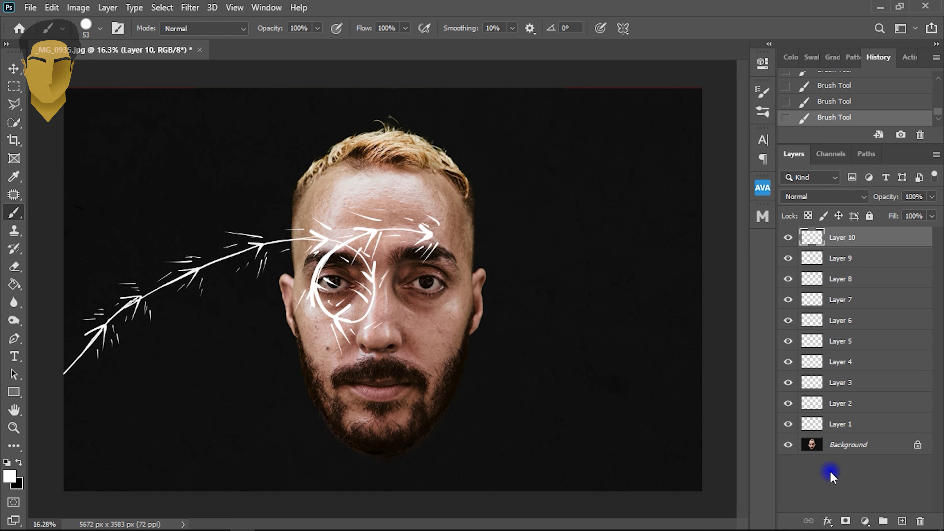
On a new layer, paint a dashed arrow curving from above the right eyebrow down to the right eye's outer corner
{"action": "left_click", "coordinate": [903, 521]}
{"action": "left_click", "coordinate": [422, 235]}
{"action": "mouse_move", "coordinate": [423, 233]}
{"action": "left_mouse_down"}
{"action": "mouse_move", "coordinate": [454, 272]}
{"action": "mouse_move", "coordinate": [445, 293]}
{"action": "mouse_move", "coordinate": [478, 264]}
{"action": "mouse_move", "coordinate": [465, 289]}
{"action": "left_mouse_up"}
{"action": "key", "text": "ctrl+z"}
{"action": "mouse_move", "coordinate": [458, 246]}
{"action": "left_mouse_down"}
{"action": "mouse_move", "coordinate": [442, 261]}
{"action": "mouse_move", "coordinate": [439, 288]}
{"action": "left_mouse_up"}
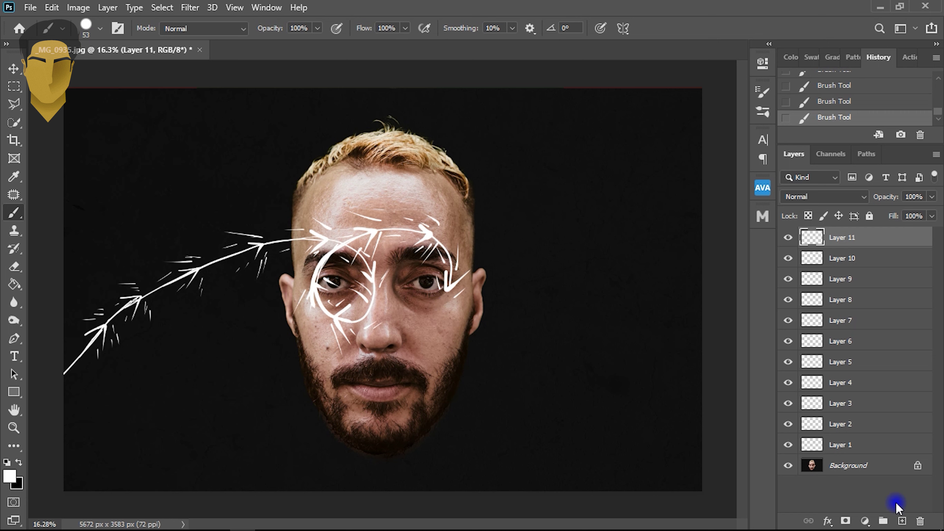
On a new layer, paint an arrow curving beneath the right eye back towards the nose, with dashes around its head
{"action": "left_click", "coordinate": [903, 521]}
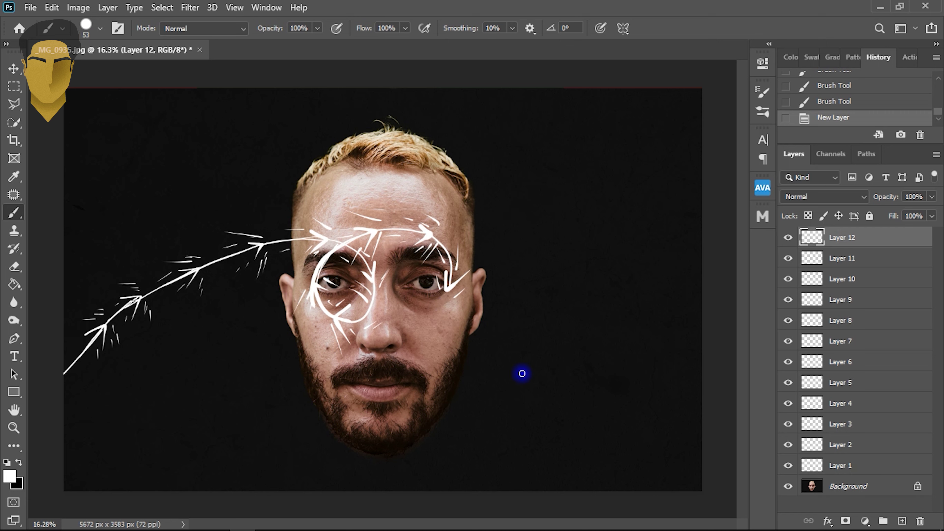
{"action": "mouse_move", "coordinate": [451, 274]}
{"action": "left_mouse_down"}
{"action": "mouse_move", "coordinate": [446, 298]}
{"action": "mouse_move", "coordinate": [406, 312]}
{"action": "mouse_move", "coordinate": [395, 301]}
{"action": "mouse_move", "coordinate": [417, 303]}
{"action": "mouse_move", "coordinate": [388, 303]}
{"action": "left_mouse_up"}
{"action": "left_click_drag", "start_coordinate": [401, 292], "coordinate": [417, 293]}
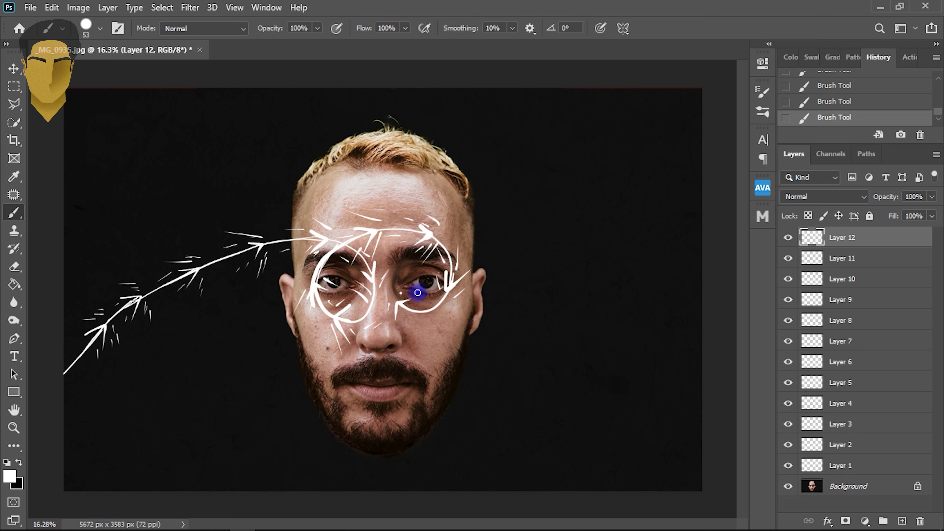
{"action": "mouse_move", "coordinate": [402, 325]}
{"action": "left_mouse_down"}
{"action": "mouse_move", "coordinate": [408, 339]}
{"action": "mouse_move", "coordinate": [438, 326]}
{"action": "left_mouse_up"}
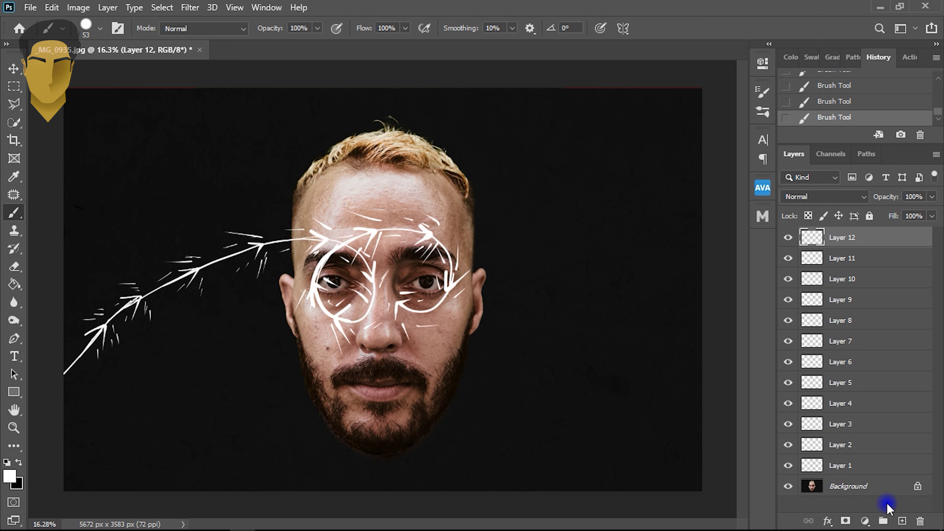
On two new layers, paint an arrow curving up around the right eye's inner side, and a dashed arrow from its eyebrow past the temple
{"action": "left_click", "coordinate": [902, 521]}
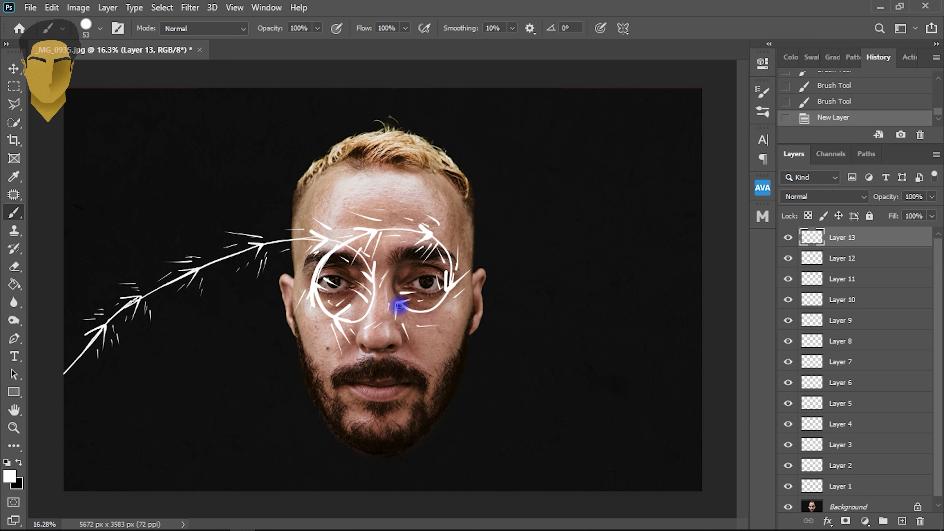
{"action": "mouse_move", "coordinate": [396, 305]}
{"action": "left_mouse_down"}
{"action": "mouse_move", "coordinate": [392, 267]}
{"action": "mouse_move", "coordinate": [414, 252]}
{"action": "mouse_move", "coordinate": [397, 250]}
{"action": "mouse_move", "coordinate": [415, 250]}
{"action": "mouse_move", "coordinate": [412, 291]}
{"action": "mouse_move", "coordinate": [399, 259]}
{"action": "left_mouse_up"}
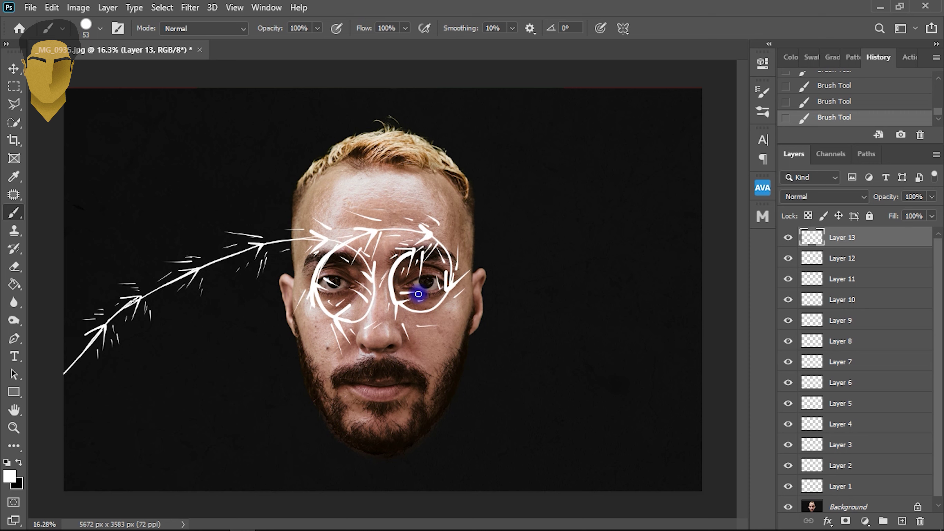
{"action": "left_click", "coordinate": [903, 521]}
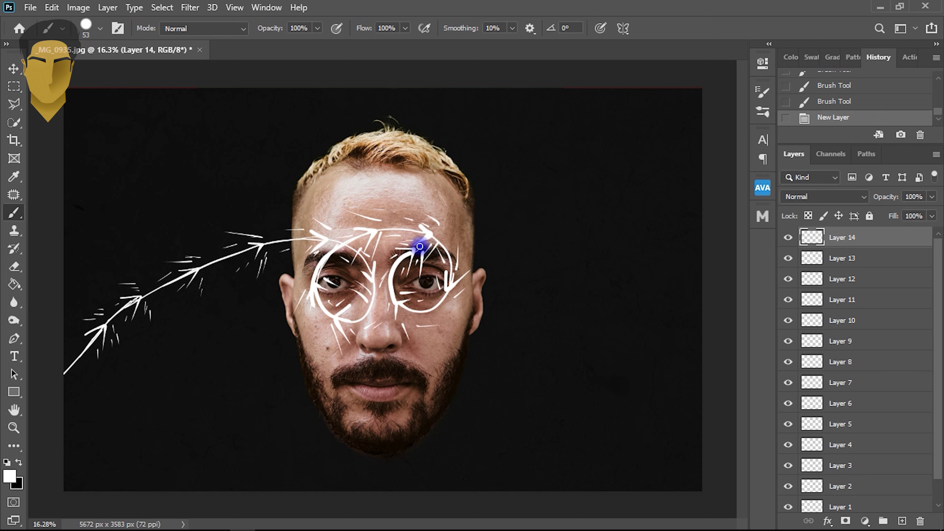
{"action": "mouse_move", "coordinate": [411, 251]}
{"action": "left_mouse_down"}
{"action": "mouse_move", "coordinate": [440, 238]}
{"action": "mouse_move", "coordinate": [483, 238]}
{"action": "left_mouse_up"}
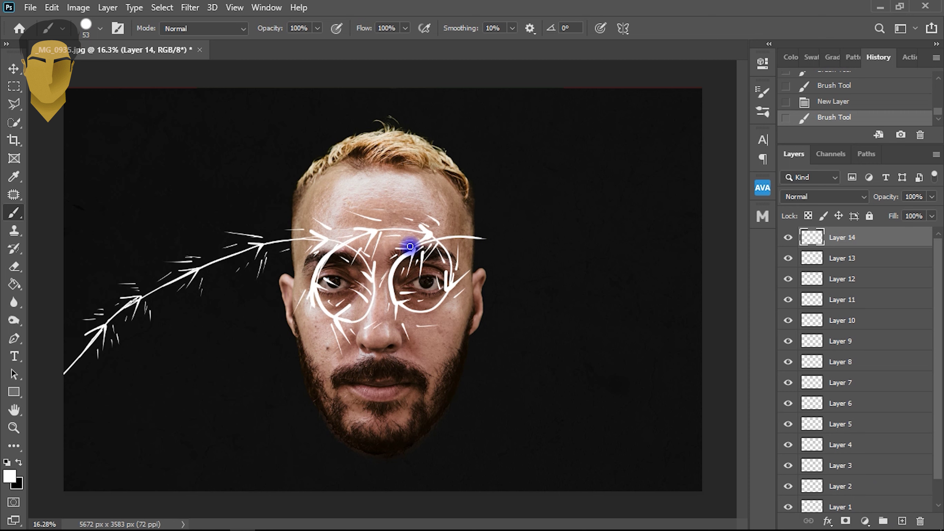
{"action": "mouse_move", "coordinate": [413, 251]}
{"action": "left_mouse_down"}
{"action": "mouse_move", "coordinate": [486, 239]}
{"action": "mouse_move", "coordinate": [471, 263]}
{"action": "mouse_move", "coordinate": [483, 268]}
{"action": "left_mouse_up"}
{"action": "left_click_drag", "start_coordinate": [504, 224], "coordinate": [439, 192]}
{"action": "left_click_drag", "start_coordinate": [499, 246], "coordinate": [483, 278]}
{"action": "left_click_drag", "start_coordinate": [500, 229], "coordinate": [485, 222]}
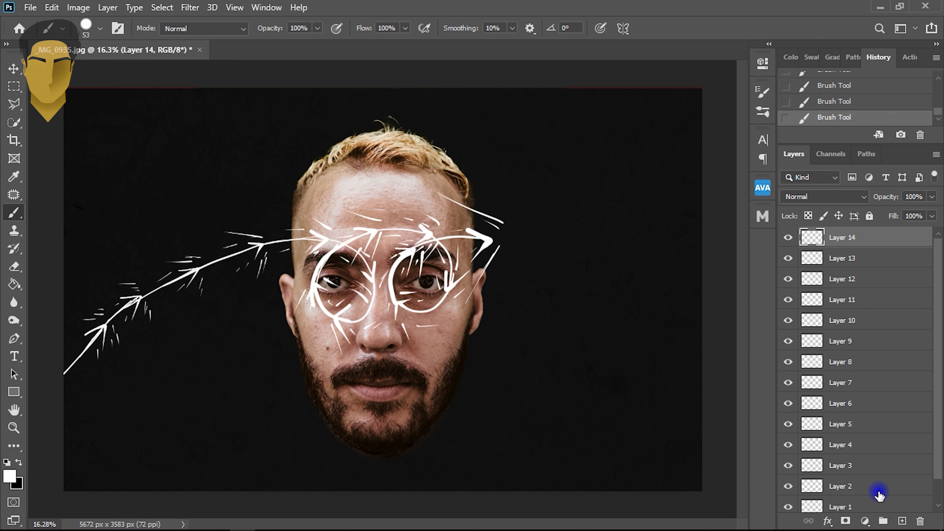
On a new layer, paint an arrow curving from beside the right temple down into the dark background, with dashes around its head
{"action": "left_click", "coordinate": [902, 521]}
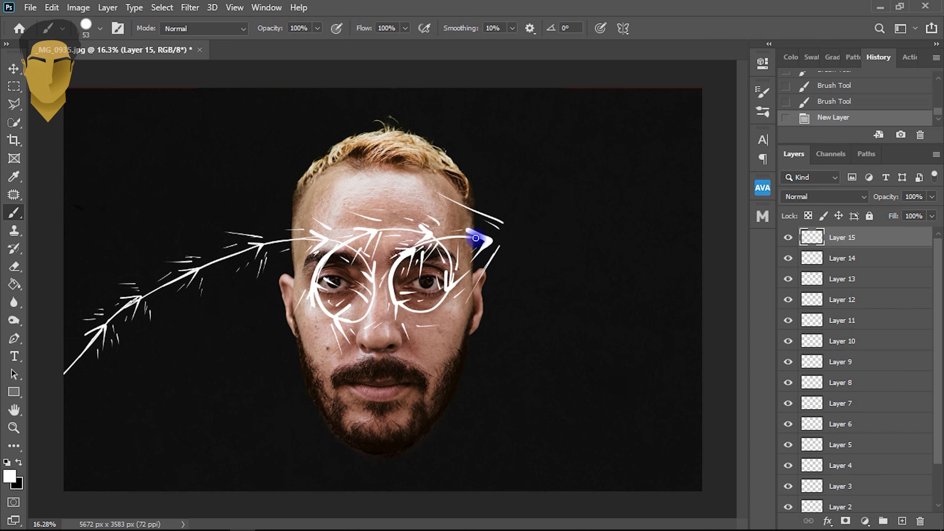
{"action": "mouse_move", "coordinate": [495, 237]}
{"action": "left_mouse_down"}
{"action": "mouse_move", "coordinate": [562, 304]}
{"action": "mouse_move", "coordinate": [538, 299]}
{"action": "left_mouse_up"}
{"action": "left_click_drag", "start_coordinate": [592, 261], "coordinate": [589, 270]}
{"action": "mouse_move", "coordinate": [524, 304]}
{"action": "left_mouse_down"}
{"action": "mouse_move", "coordinate": [547, 319]}
{"action": "mouse_move", "coordinate": [491, 330]}
{"action": "left_mouse_up"}
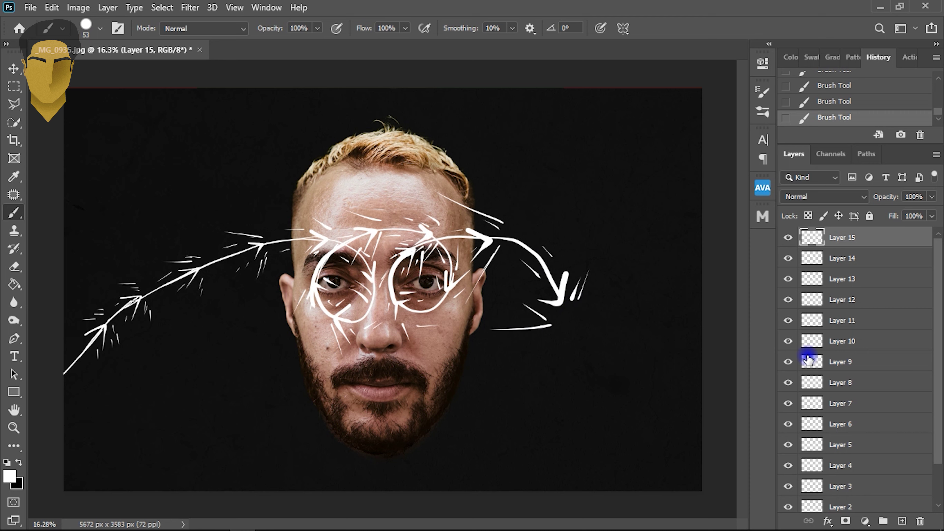
On a new layer, paint a U-shaped arrow dipping from the last arrowhead and rising towards the canvas's right side, with dashes around its head
{"action": "left_click", "coordinate": [903, 521]}
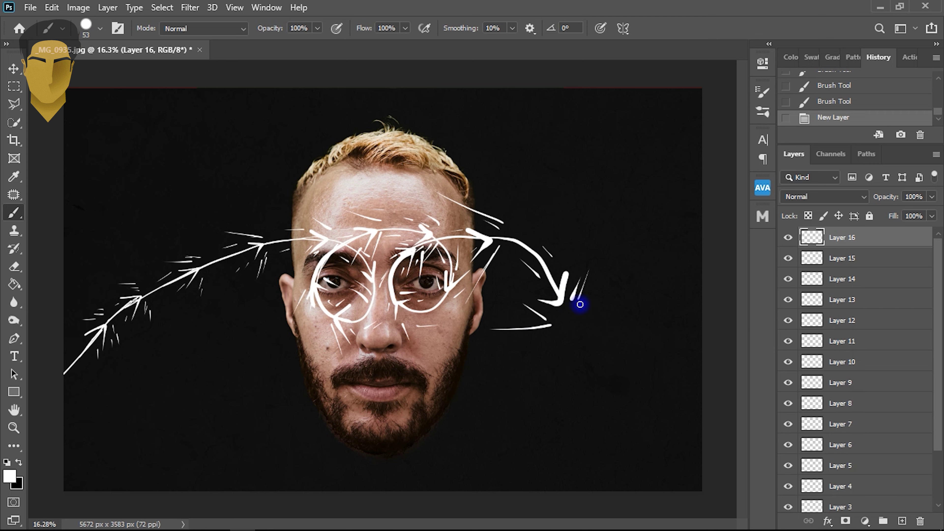
{"action": "mouse_move", "coordinate": [559, 299]}
{"action": "left_mouse_down"}
{"action": "mouse_move", "coordinate": [571, 315]}
{"action": "mouse_move", "coordinate": [635, 259]}
{"action": "left_mouse_up"}
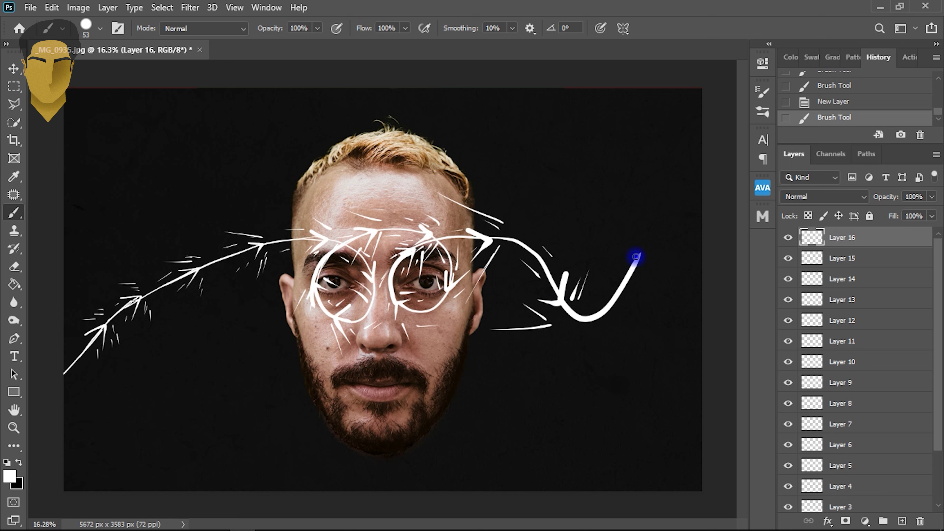
{"action": "left_click_drag", "start_coordinate": [640, 253], "coordinate": [616, 256]}
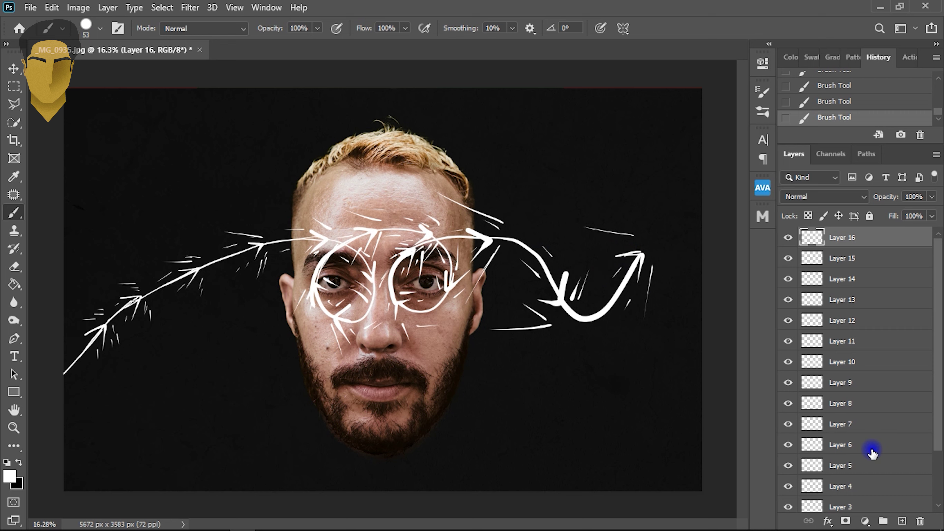
On a new layer, paint a straight arrow continuing diagonally up from the U-shaped arrow's head, with long dashes on both sides
{"action": "left_click", "coordinate": [903, 521]}
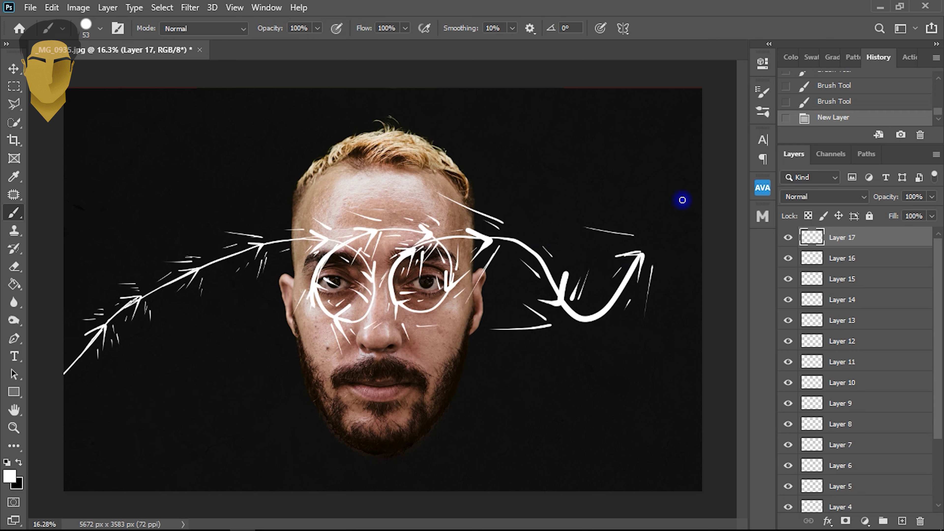
{"action": "left_click_drag", "start_coordinate": [679, 208], "coordinate": [629, 286]}
{"action": "left_click_drag", "start_coordinate": [662, 210], "coordinate": [673, 230]}
{"action": "mouse_move", "coordinate": [667, 189]}
{"action": "left_mouse_down"}
{"action": "mouse_move", "coordinate": [683, 190]}
{"action": "mouse_move", "coordinate": [678, 311]}
{"action": "left_mouse_up"}
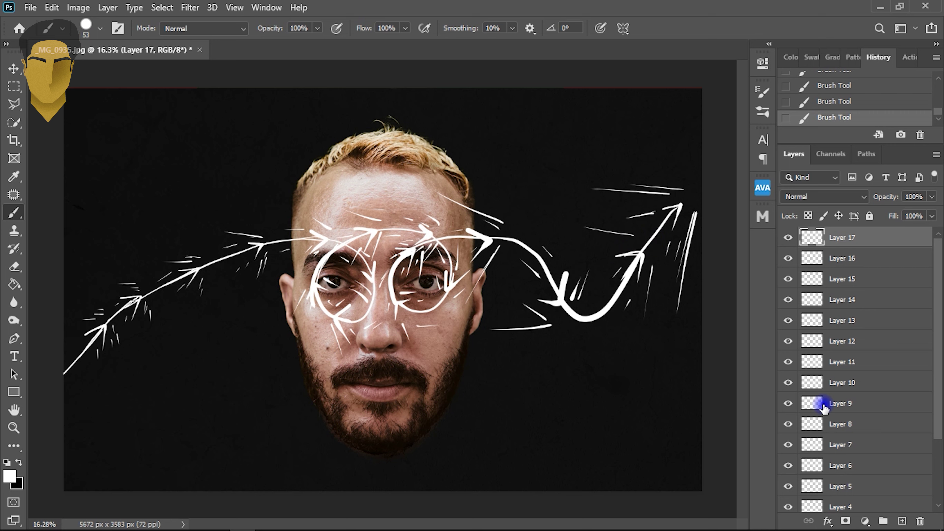
On two new layers, paint an arrow rising to the canvas's upper right edge, and the final strokes running the trail off the edge
{"action": "left_click", "coordinate": [902, 521]}
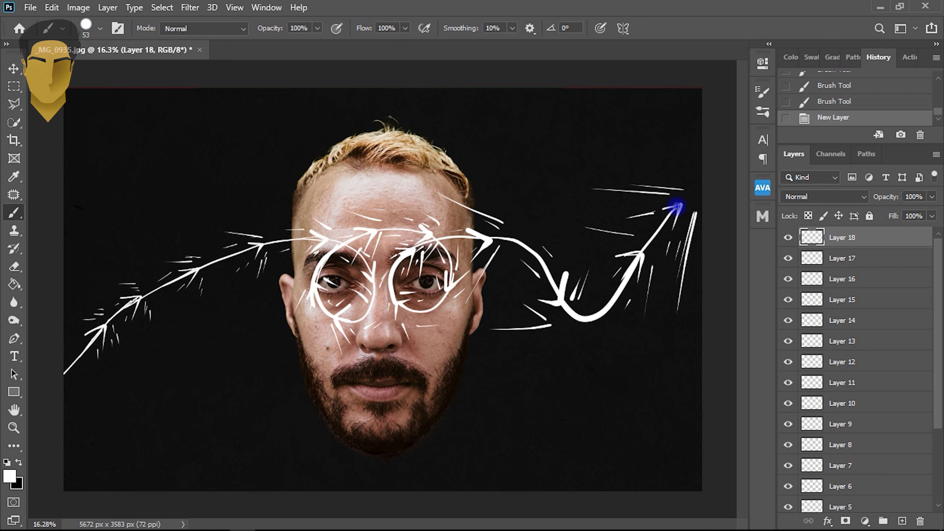
{"action": "left_click_drag", "start_coordinate": [698, 120], "coordinate": [699, 139]}
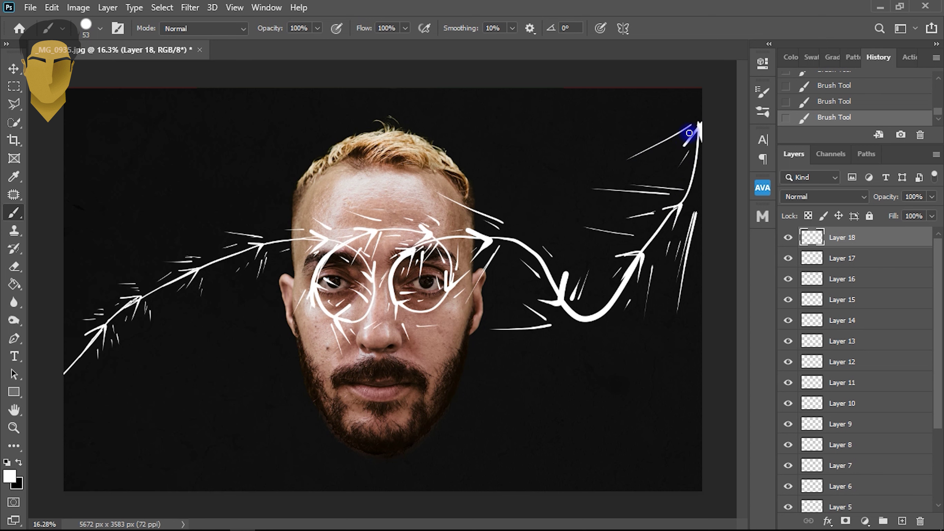
{"action": "left_click", "coordinate": [902, 521]}
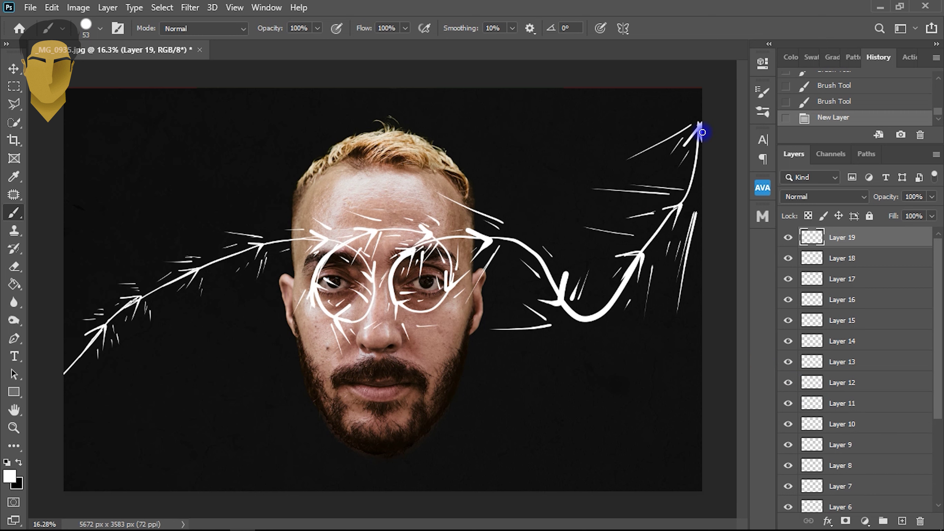
{"action": "mouse_move", "coordinate": [701, 130]}
{"action": "left_mouse_down"}
{"action": "mouse_move", "coordinate": [727, 76]}
{"action": "mouse_move", "coordinate": [694, 136]}
{"action": "left_mouse_up"}
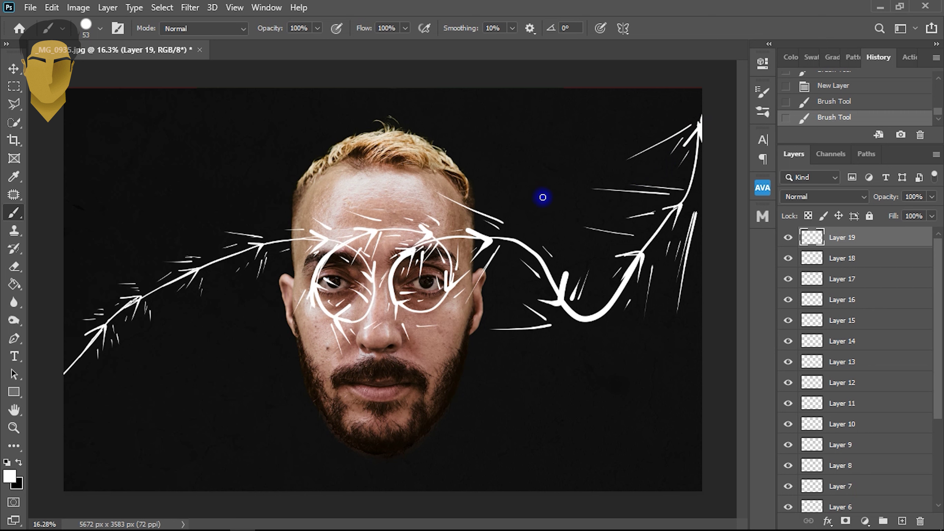
{"action": "left_click_drag", "start_coordinate": [689, 152], "coordinate": [710, 131]}
{"action": "key", "text": "ctrl+z"}
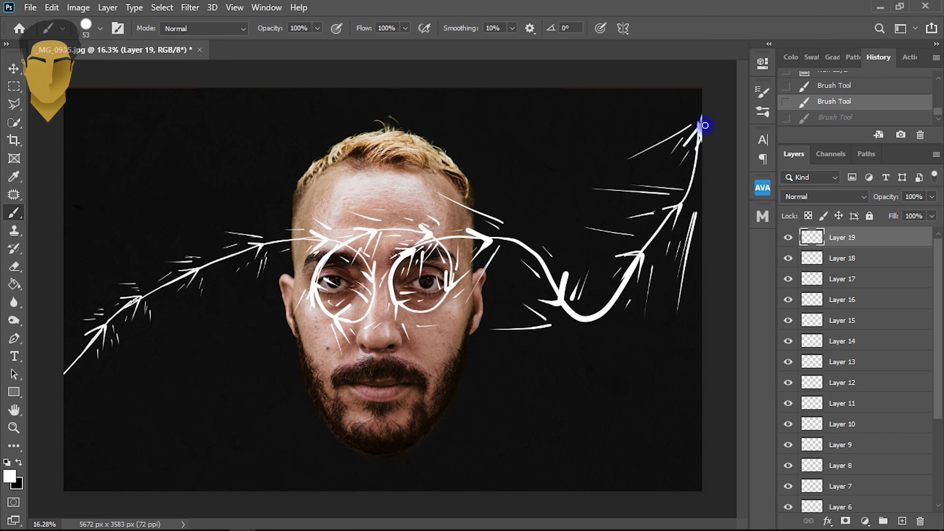
{"action": "left_click_drag", "start_coordinate": [705, 135], "coordinate": [688, 140]}
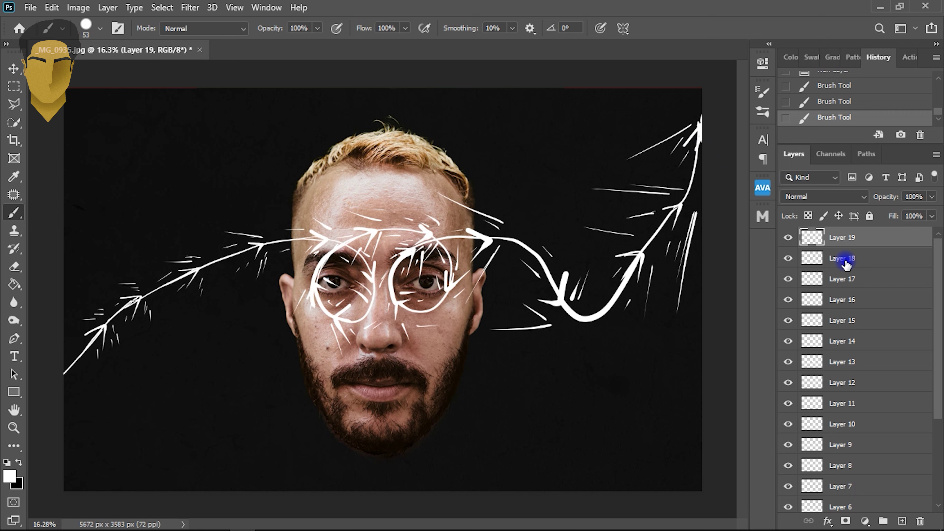
Hide every arrow layer from Layer 19 down to Layer 1, leaving only the Background portrait shown
{"action": "scroll", "coordinate": [848, 311], "scroll_direction": "down", "scroll_amount": 2}
{"action": "scroll", "coordinate": [847, 465], "scroll_direction": "down", "scroll_amount": 4}
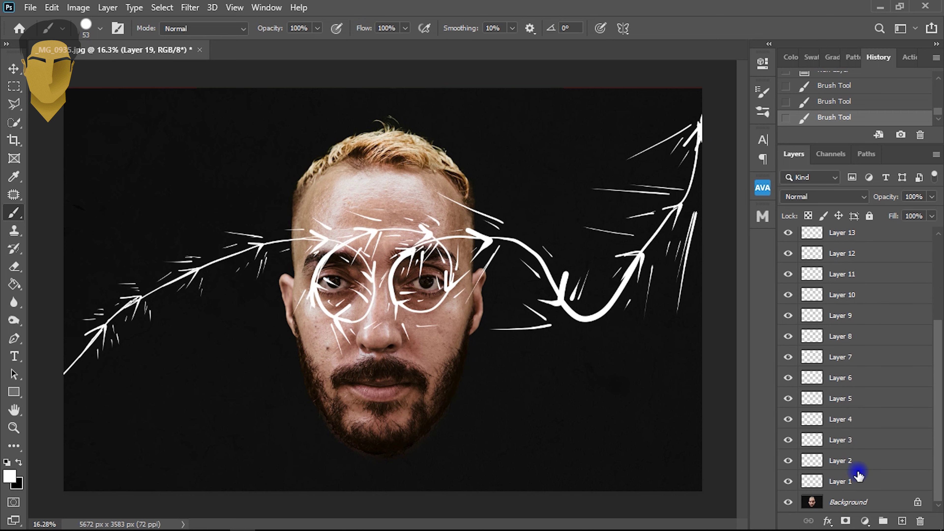
{"action": "scroll", "coordinate": [834, 389], "scroll_direction": "up", "scroll_amount": 1}
{"action": "scroll", "coordinate": [829, 358], "scroll_direction": "up", "scroll_amount": 5}
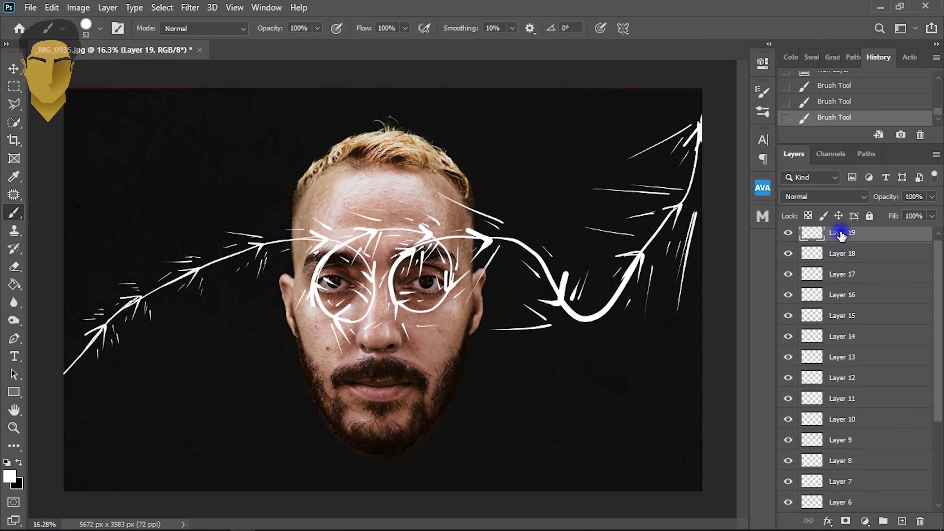
{"action": "left_click", "coordinate": [788, 238]}
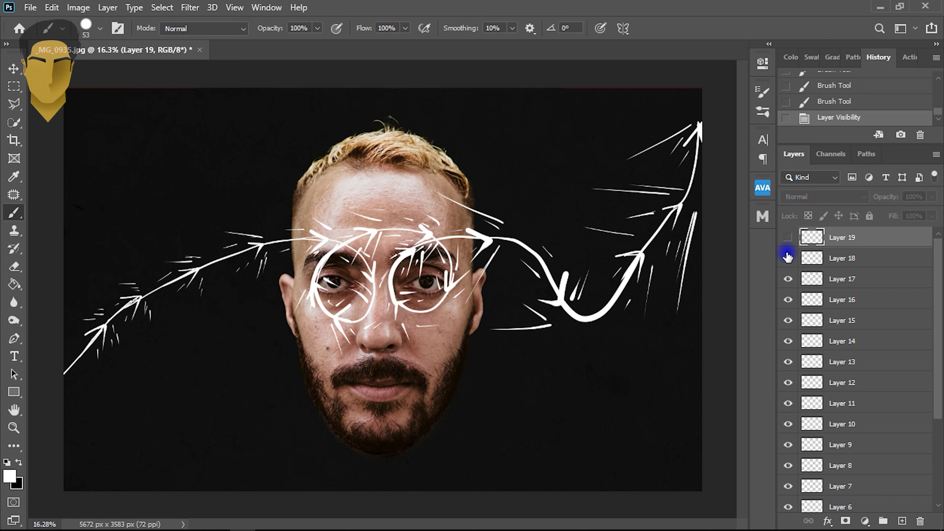
{"action": "left_click", "coordinate": [788, 259]}
{"action": "left_click", "coordinate": [789, 281]}
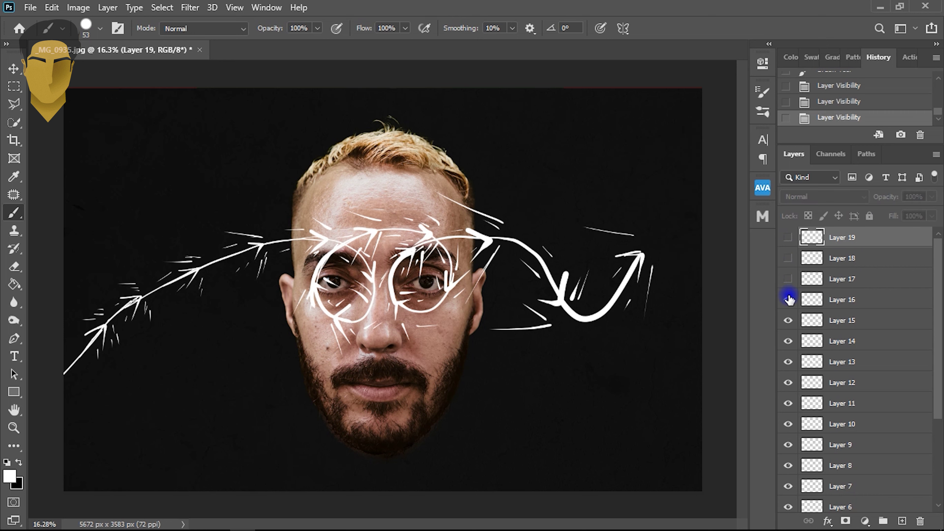
{"action": "left_click", "coordinate": [788, 299]}
{"action": "scroll", "coordinate": [788, 298], "scroll_direction": "down", "scroll_amount": 3}
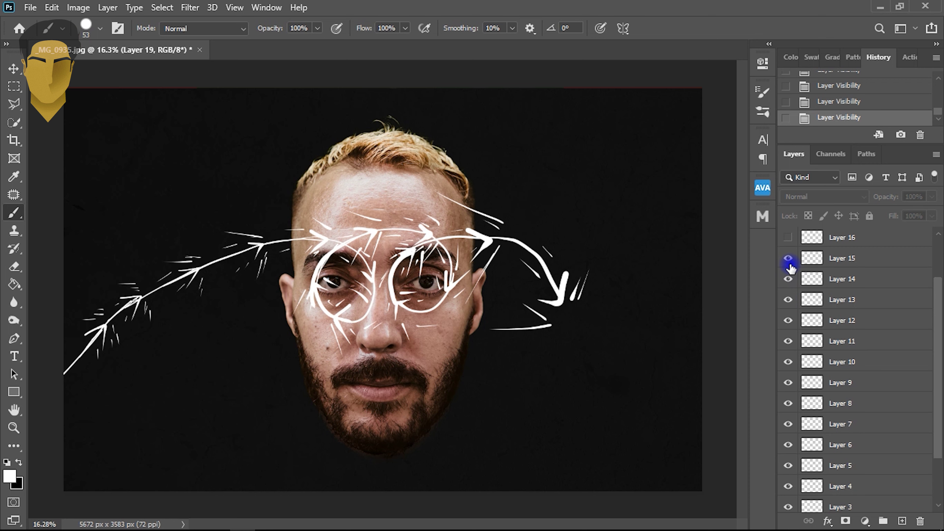
{"action": "mouse_move", "coordinate": [790, 264]}
{"action": "left_mouse_down"}
{"action": "mouse_move", "coordinate": [788, 506]}
{"action": "mouse_move", "coordinate": [790, 474]}
{"action": "left_mouse_up"}
{"action": "scroll", "coordinate": [790, 474], "scroll_direction": "down", "scroll_amount": 3}
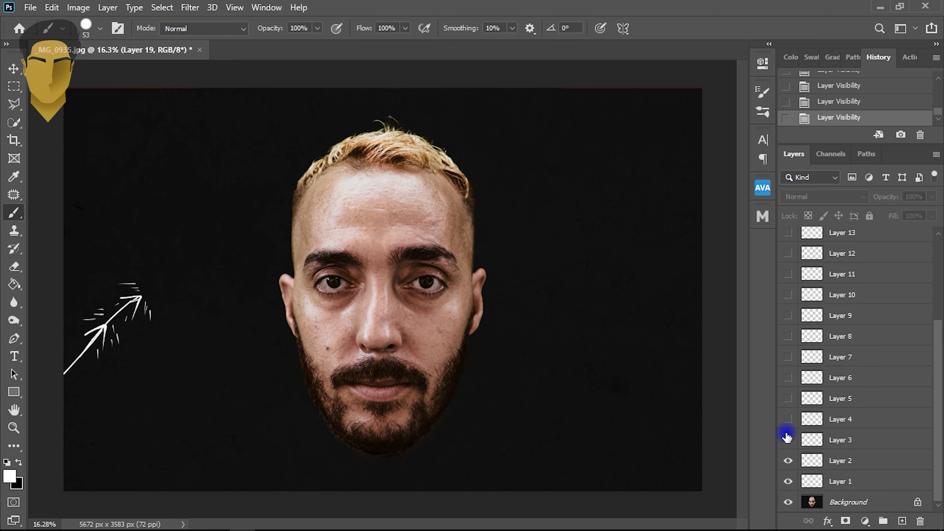
{"action": "mouse_move", "coordinate": [787, 438]}
{"action": "left_mouse_down"}
{"action": "mouse_move", "coordinate": [788, 484]}
{"action": "mouse_move", "coordinate": [813, 502]}
{"action": "mouse_move", "coordinate": [720, 454]}
{"action": "left_mouse_up"}
Show the Timeline and create a frame animation for the portrait
{"action": "left_click_drag", "start_coordinate": [509, 293], "coordinate": [268, 11]}
{"action": "left_click", "coordinate": [266, 8]}
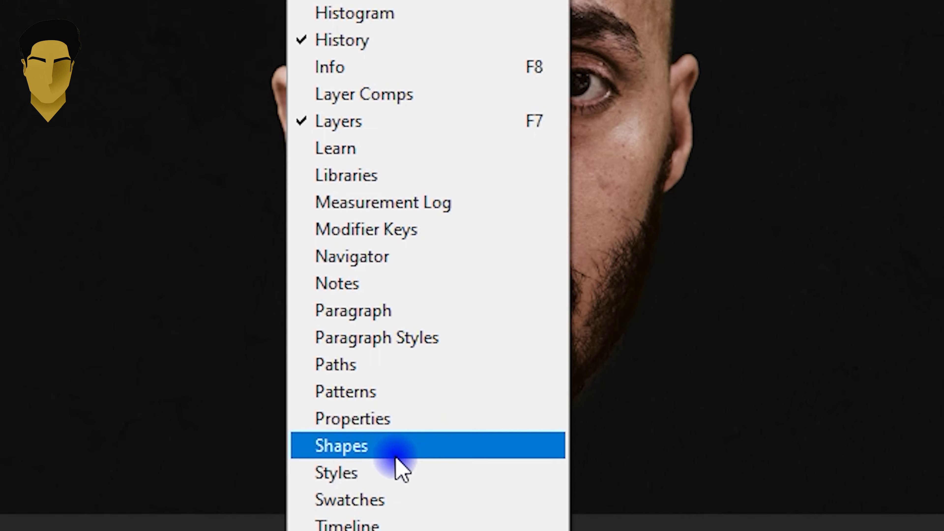
{"action": "left_click", "coordinate": [390, 525]}
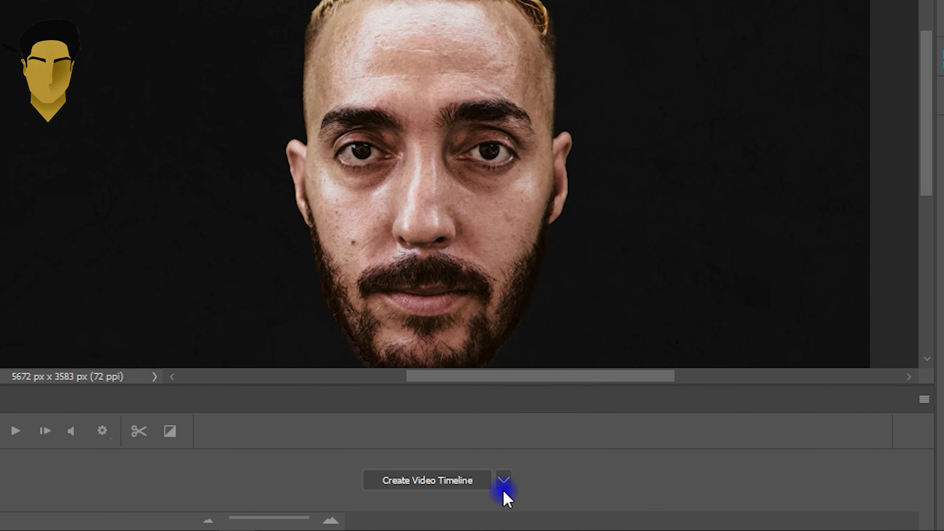
{"action": "left_click", "coordinate": [505, 482]}
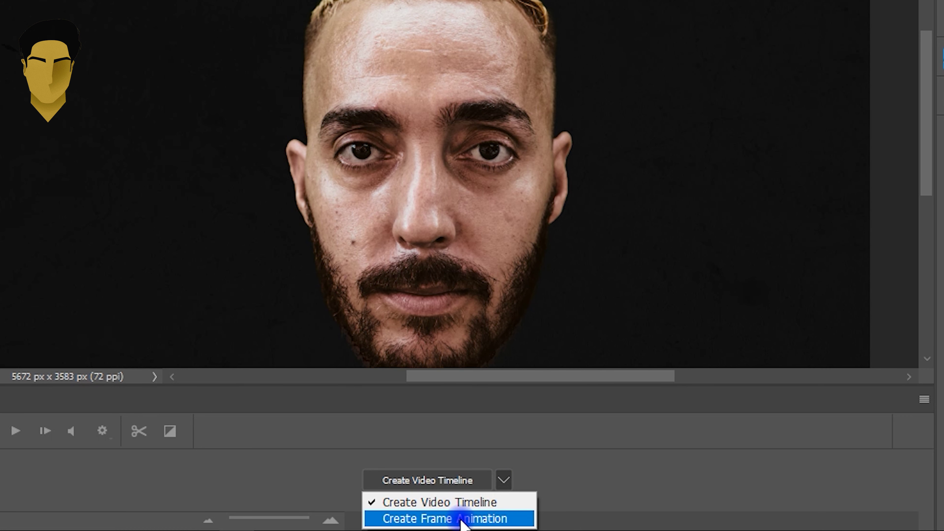
{"action": "left_click", "coordinate": [479, 521]}
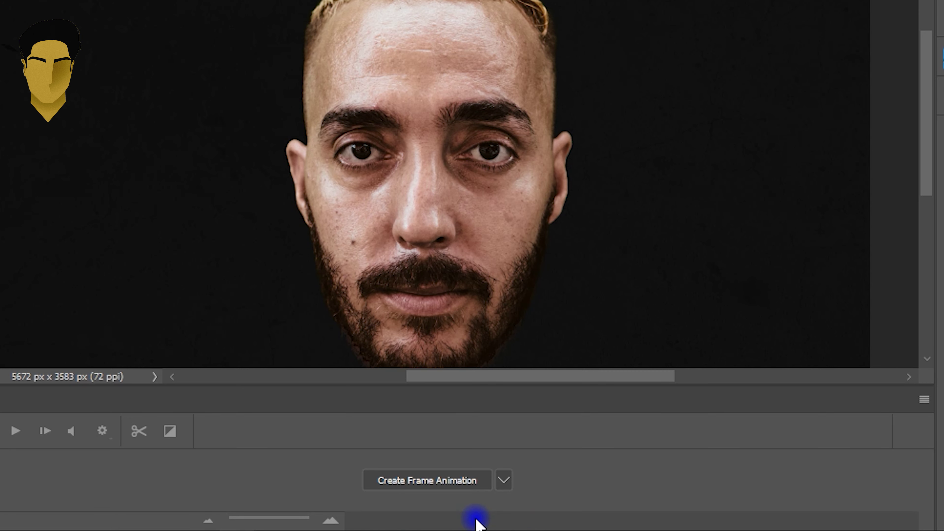
{"action": "left_click", "coordinate": [443, 479]}
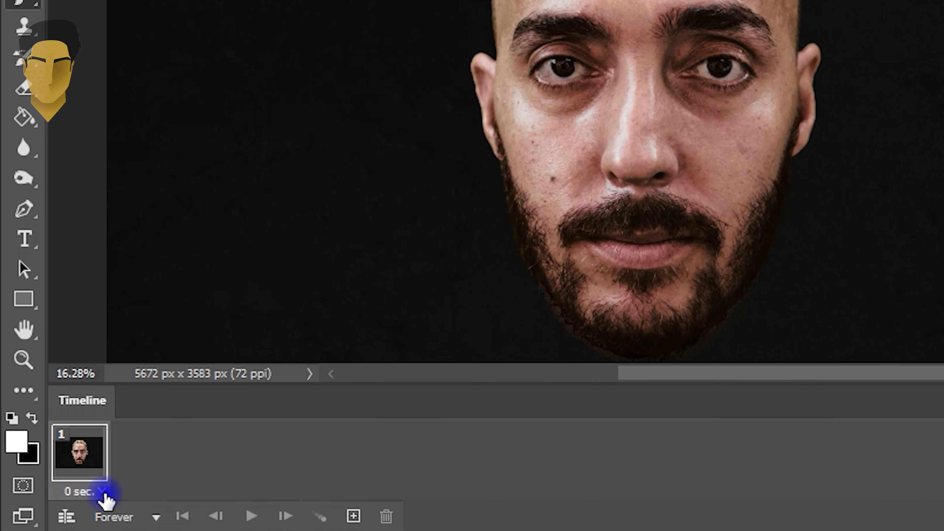
Set frame 1's delay to 0.1 seconds and make Layer 1 visible in that frame
{"action": "left_click", "coordinate": [101, 493]}
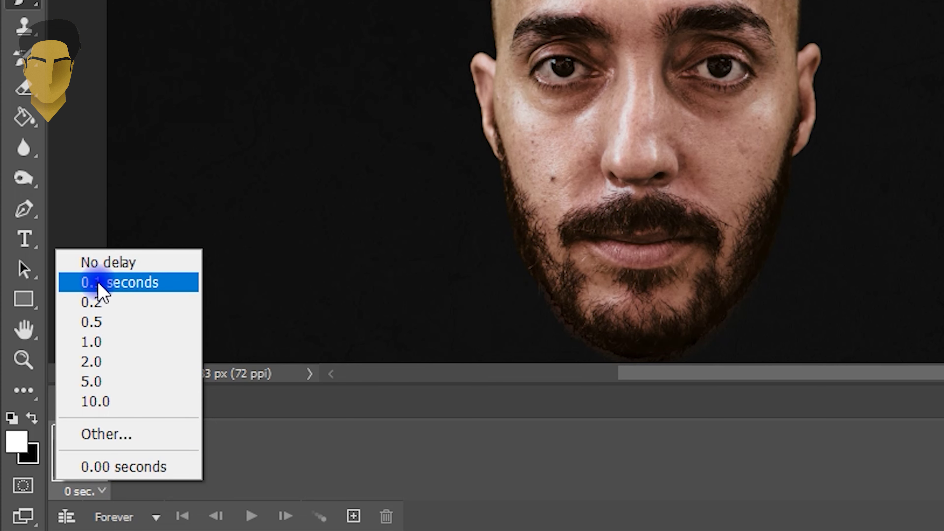
{"action": "left_click", "coordinate": [114, 287]}
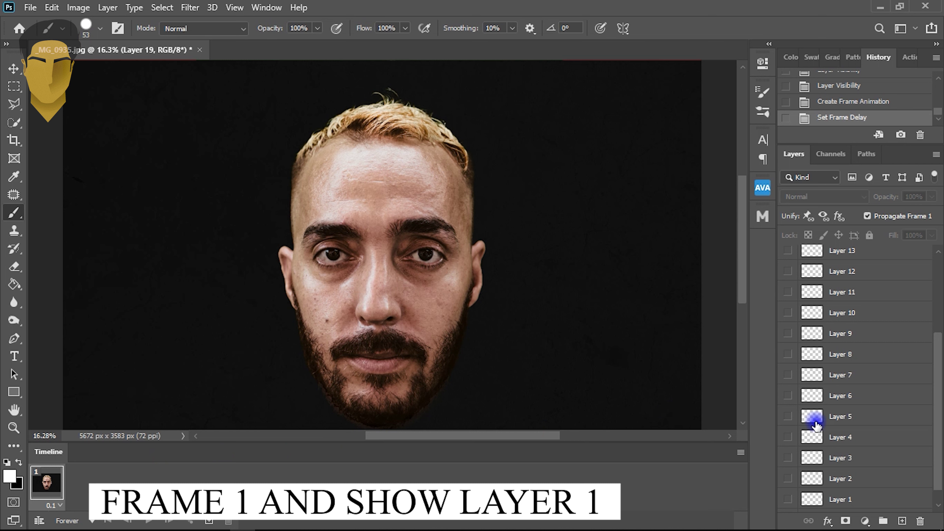
{"action": "scroll", "coordinate": [811, 450], "scroll_direction": "down", "scroll_amount": 1}
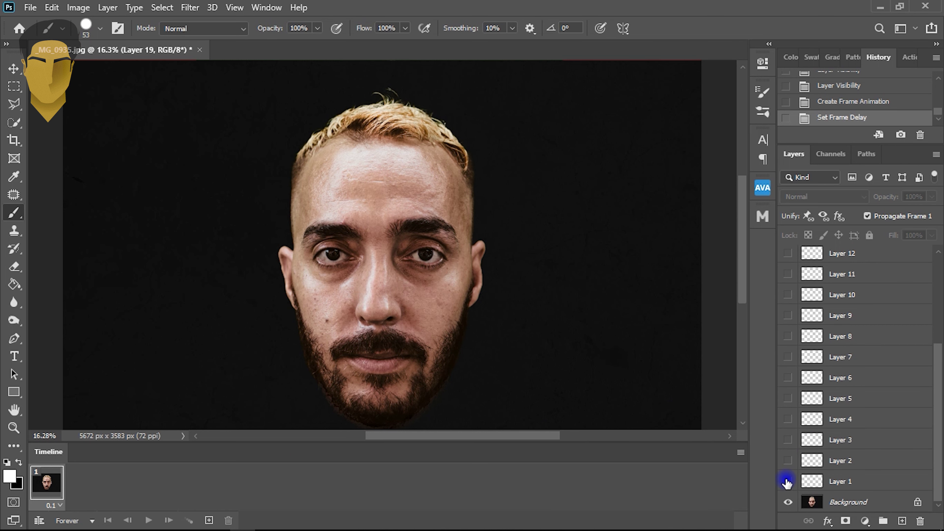
{"action": "left_click", "coordinate": [788, 482]}
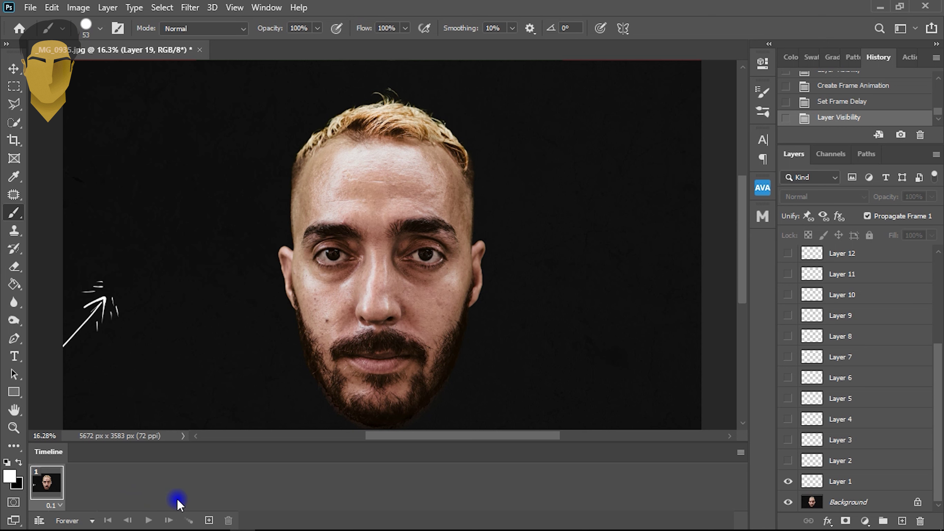
Add frame 2 showing Layer 2 with Layer 1 hidden, and frame 3 showing Layer 3 with Layer 2 hidden
{"action": "left_click", "coordinate": [209, 520]}
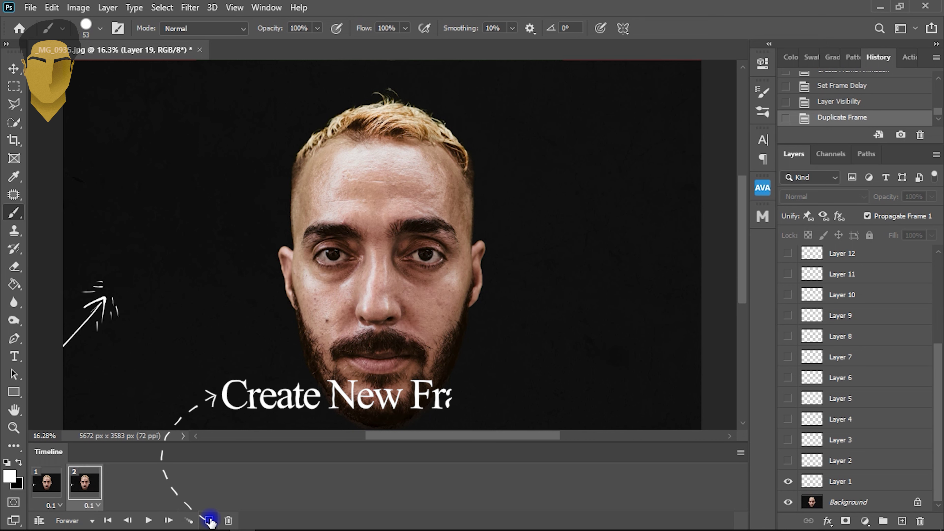
{"action": "left_click", "coordinate": [84, 488]}
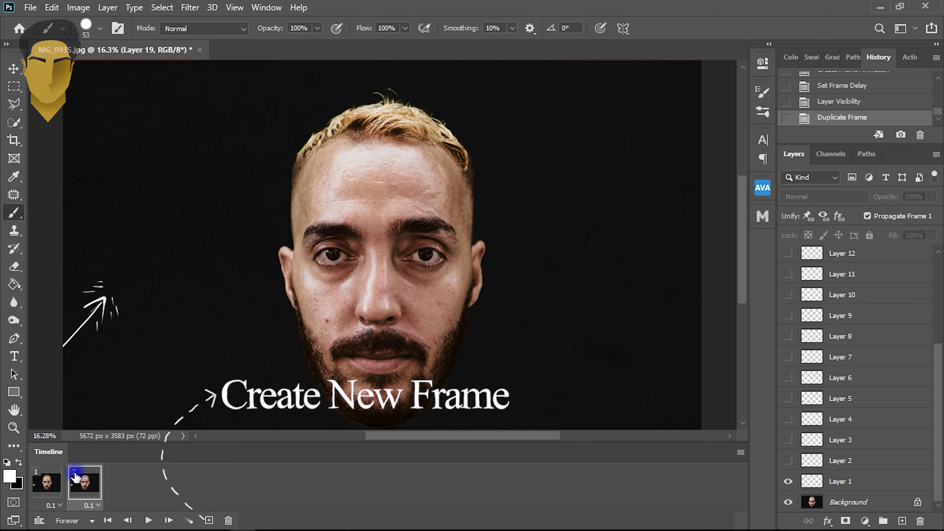
{"action": "left_click", "coordinate": [789, 462]}
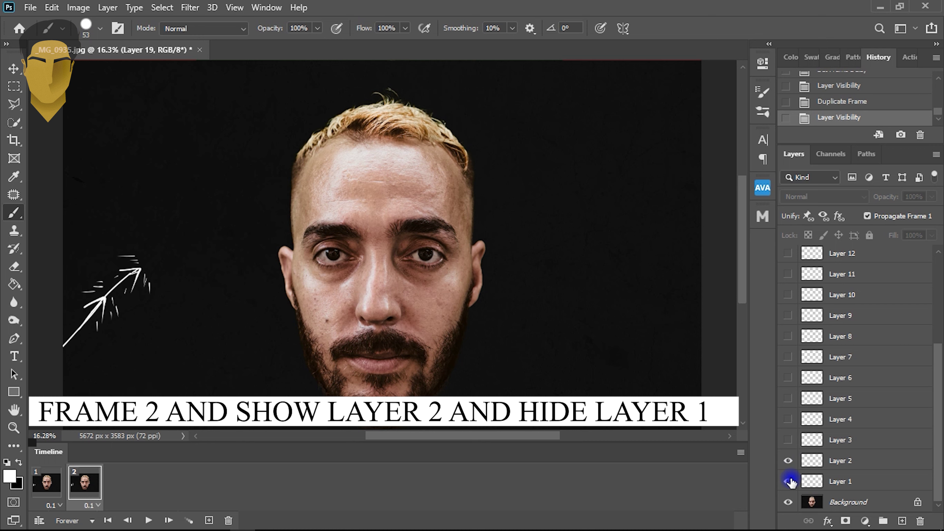
{"action": "left_click", "coordinate": [787, 483]}
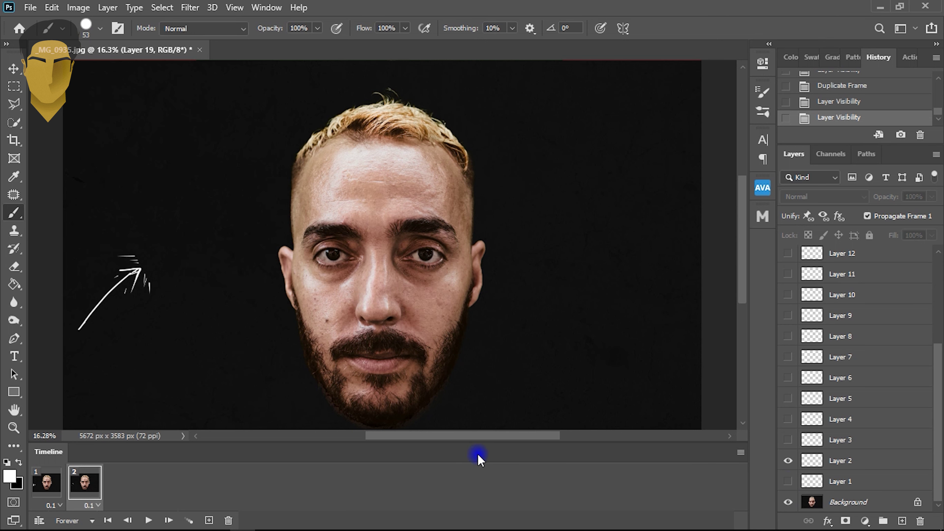
{"action": "left_click", "coordinate": [209, 521]}
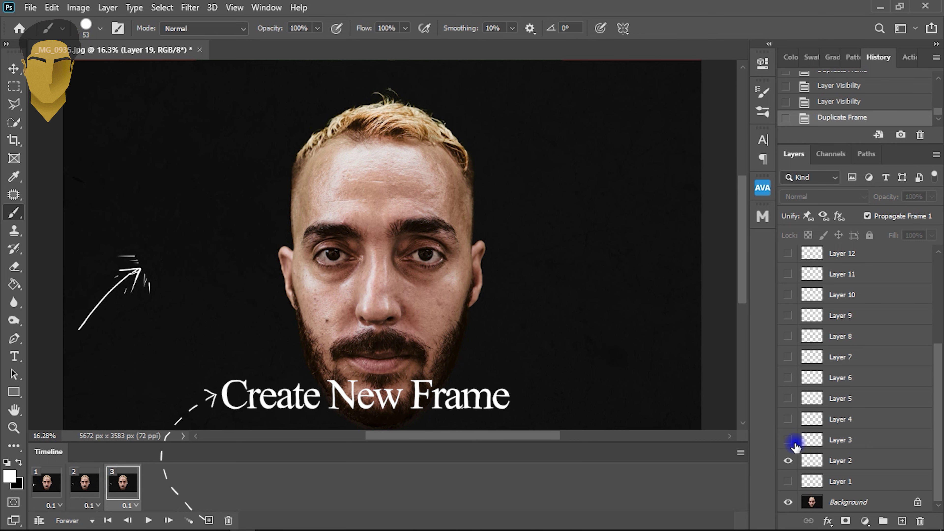
{"action": "left_click", "coordinate": [788, 441]}
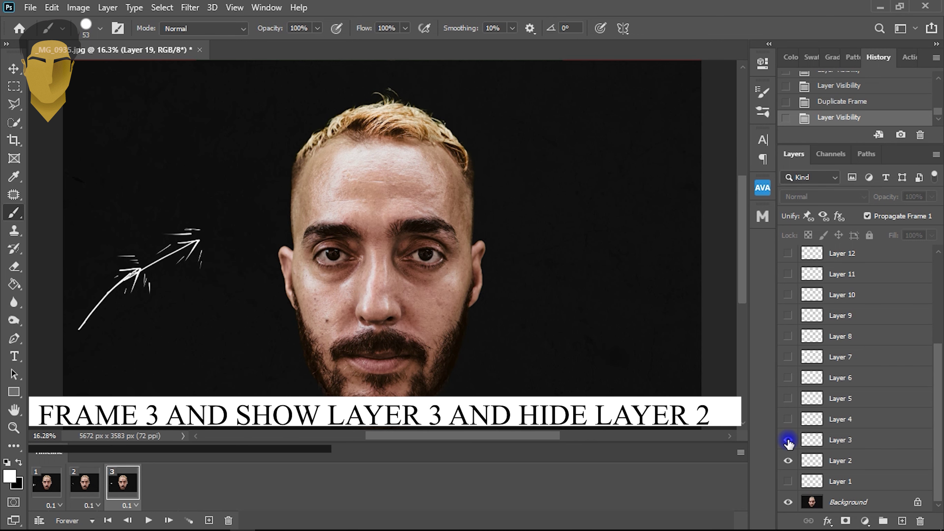
{"action": "left_click", "coordinate": [788, 461]}
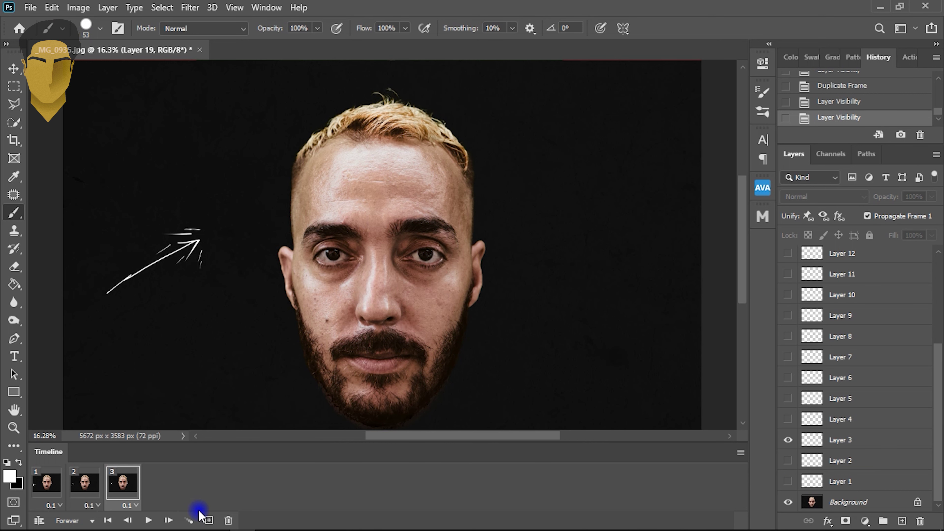
Add frame 4 showing only Layer 4's arrow over the portrait, and frame 5 showing only Layer 5's arrow
{"action": "left_click", "coordinate": [207, 520]}
{"action": "left_click", "coordinate": [161, 490]}
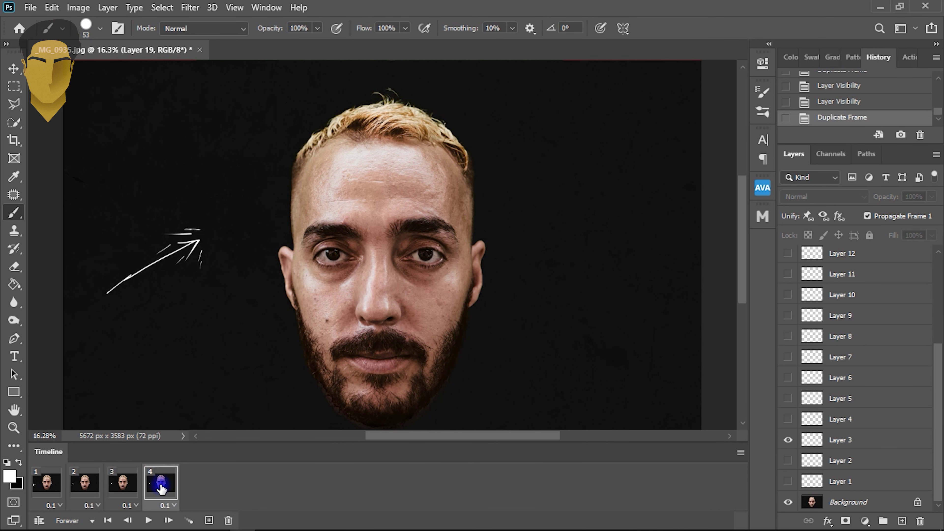
{"action": "left_click", "coordinate": [788, 420]}
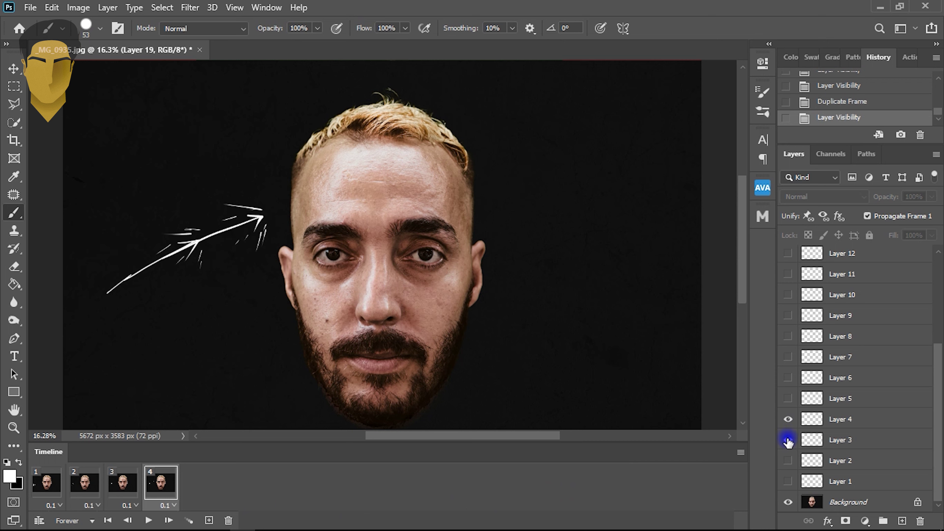
{"action": "left_click", "coordinate": [789, 442]}
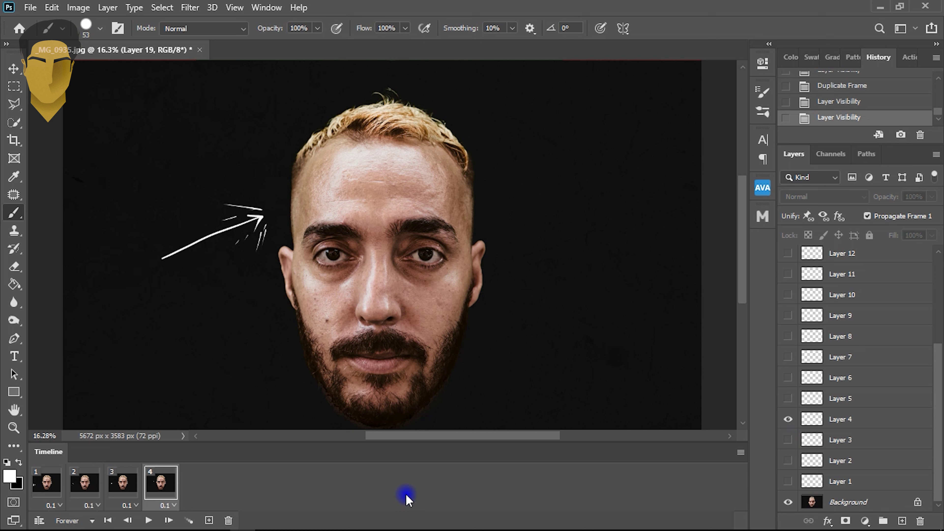
{"action": "left_click", "coordinate": [207, 520]}
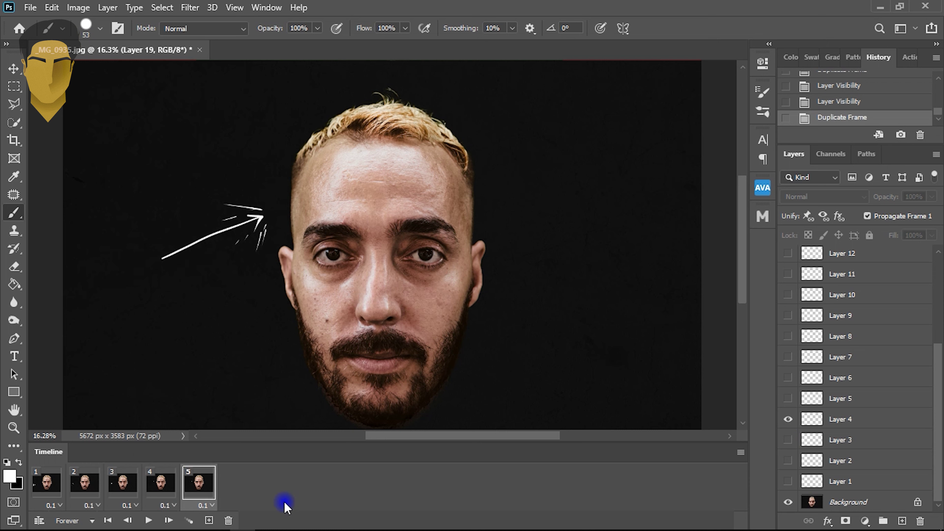
{"action": "left_click", "coordinate": [789, 399]}
{"action": "left_click", "coordinate": [789, 420]}
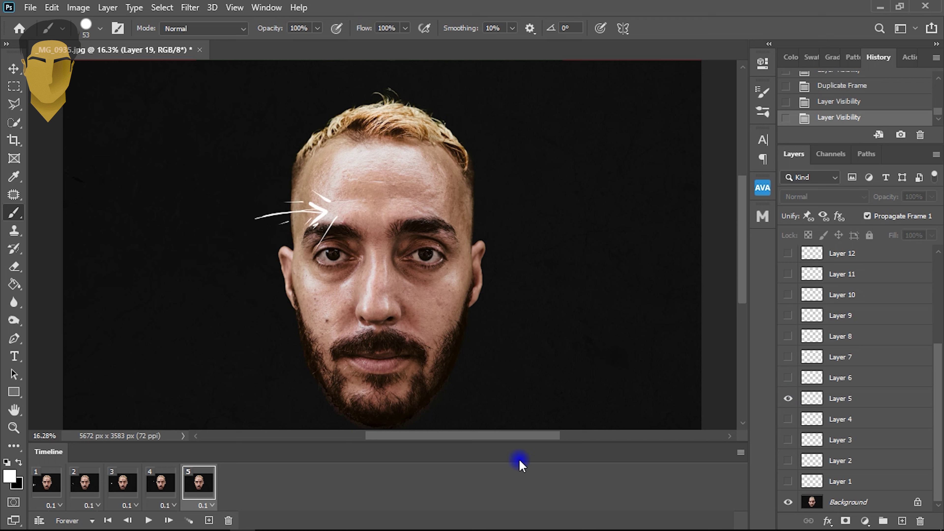
Add frame 6 with Layer 6 shown in place of Layer 5, and frame 7 with Layer 7 in place of Layer 6
{"action": "left_click", "coordinate": [208, 520]}
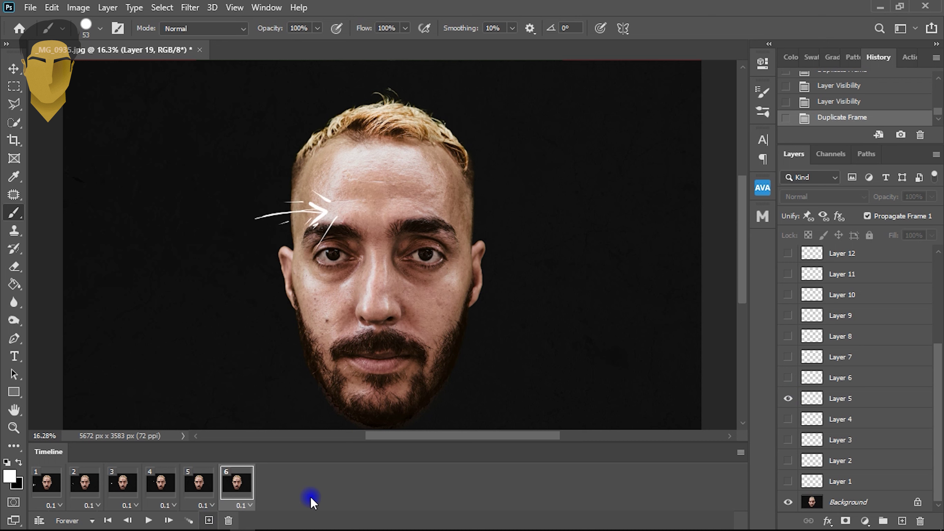
{"action": "left_click", "coordinate": [788, 398]}
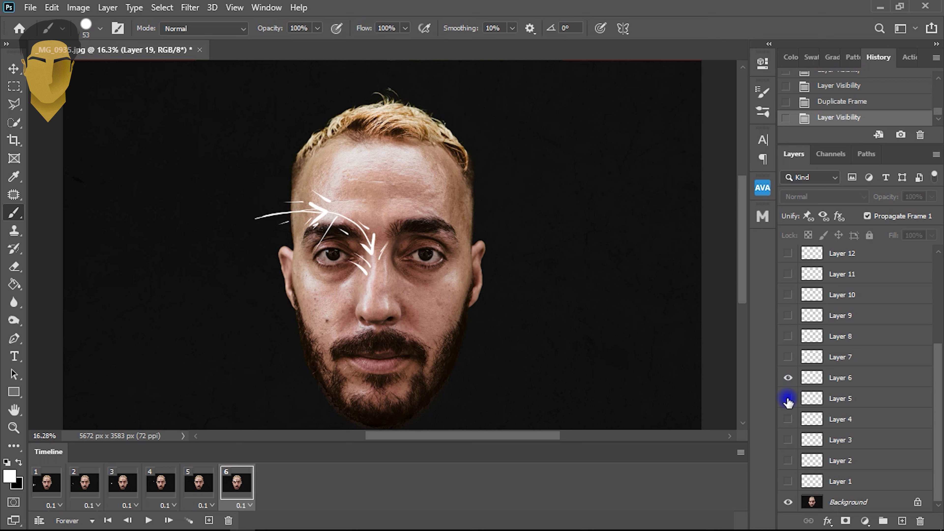
{"action": "left_click", "coordinate": [209, 521]}
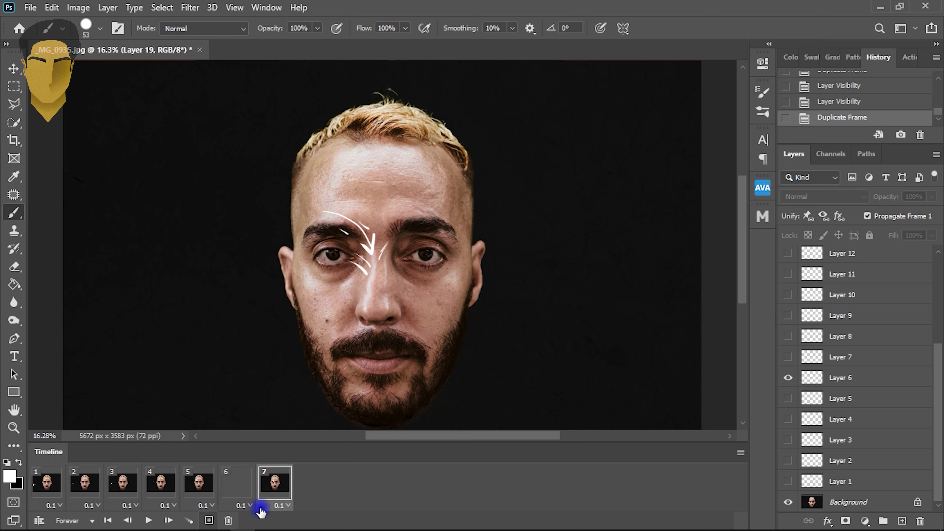
{"action": "left_click", "coordinate": [788, 358]}
{"action": "left_click", "coordinate": [787, 378]}
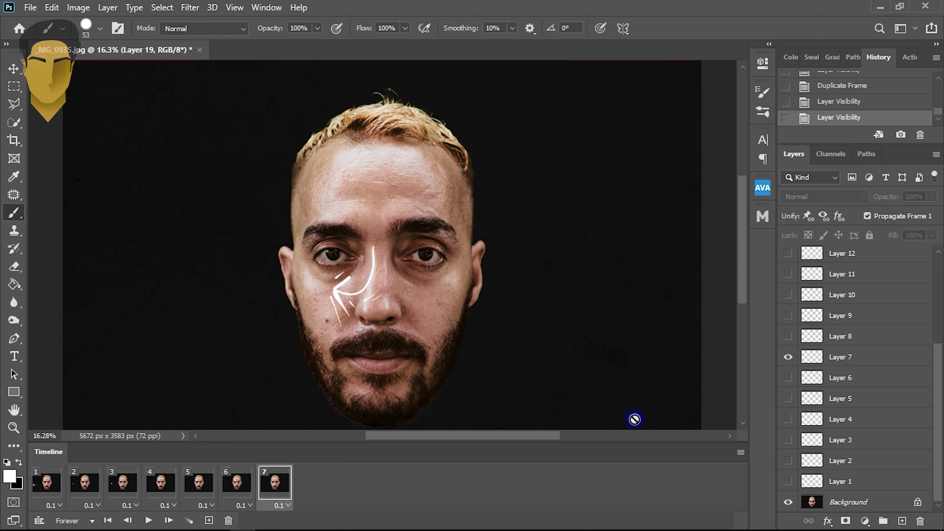
Add frame 8 with Layer 8 shown in place of Layer 7, and frame 9 with Layer 9 in place of Layer 8
{"action": "left_click", "coordinate": [210, 520]}
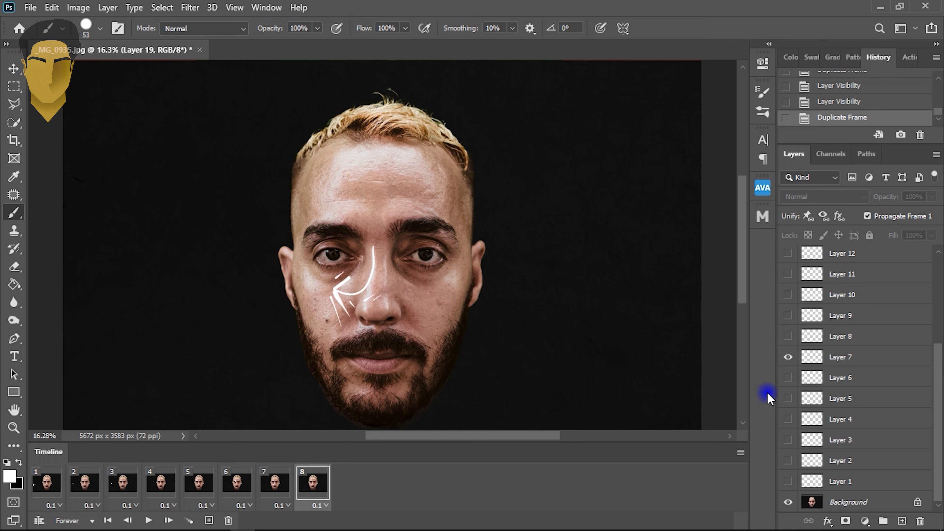
{"action": "left_click", "coordinate": [788, 337]}
{"action": "left_click", "coordinate": [788, 358]}
{"action": "left_click", "coordinate": [209, 520]}
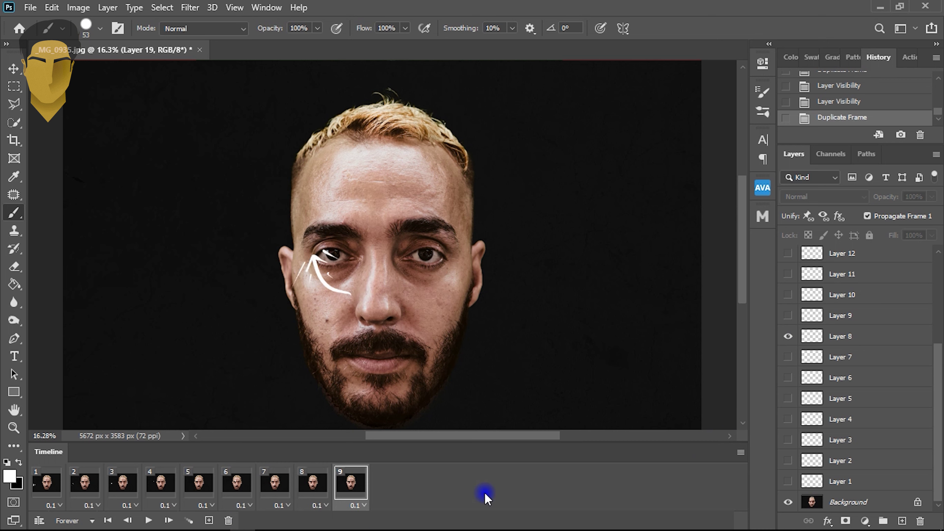
{"action": "left_click", "coordinate": [789, 316]}
{"action": "left_click", "coordinate": [788, 336]}
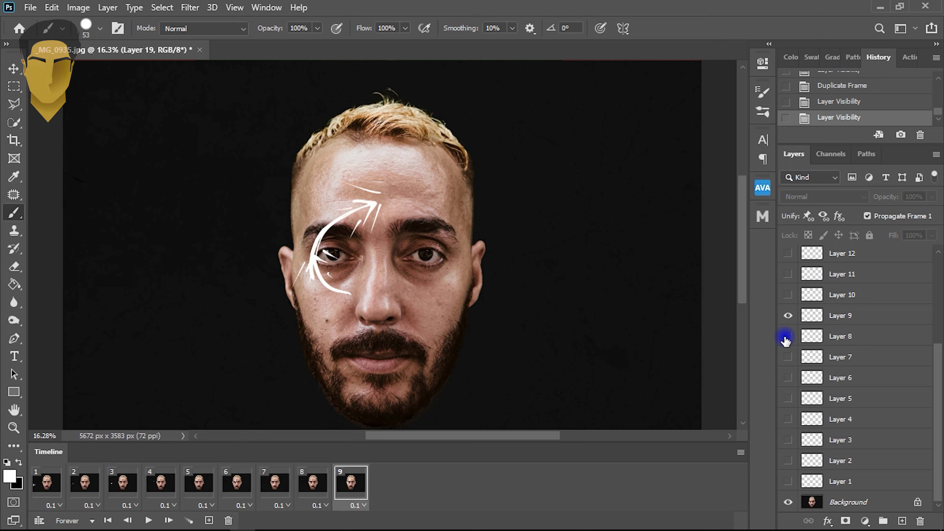
Add frame 10 with Layer 10 shown in place of Layer 9, and frame 11 with Layer 11 in place of Layer 10
{"action": "left_click", "coordinate": [209, 521]}
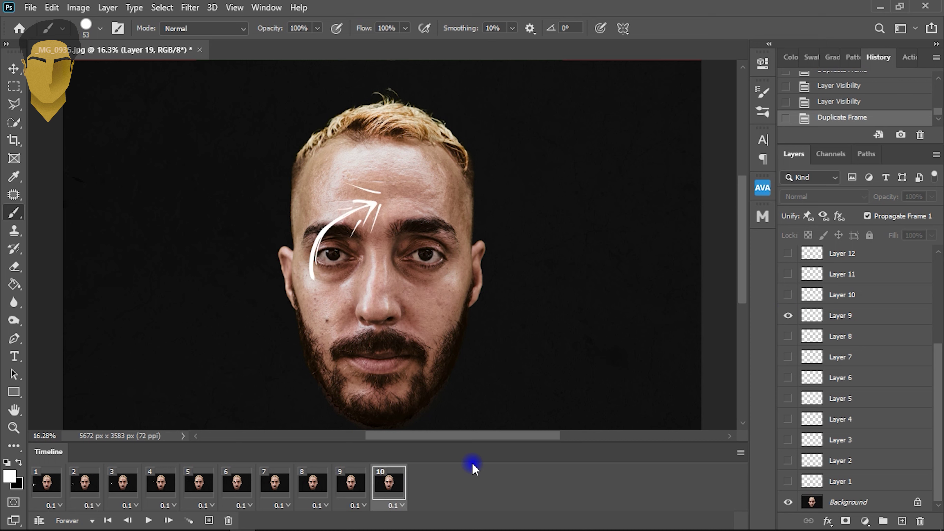
{"action": "left_click", "coordinate": [788, 295]}
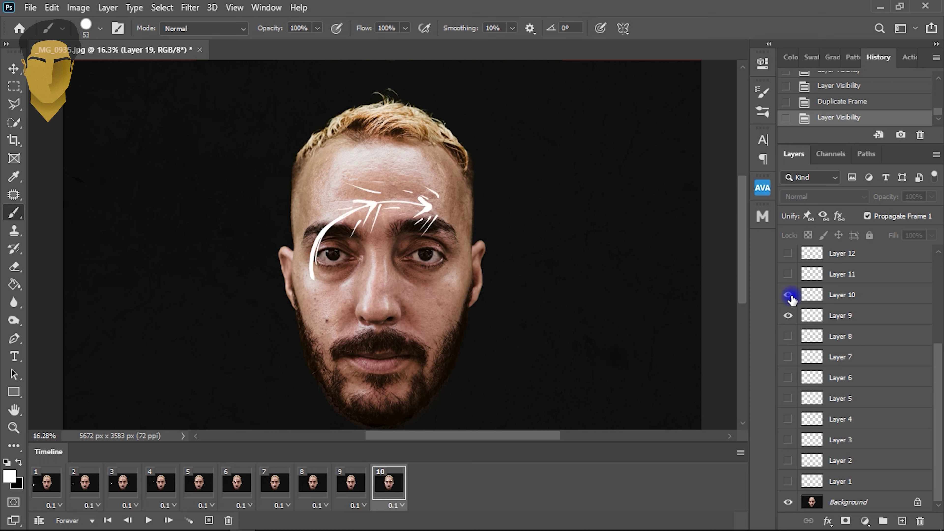
{"action": "left_click", "coordinate": [788, 316]}
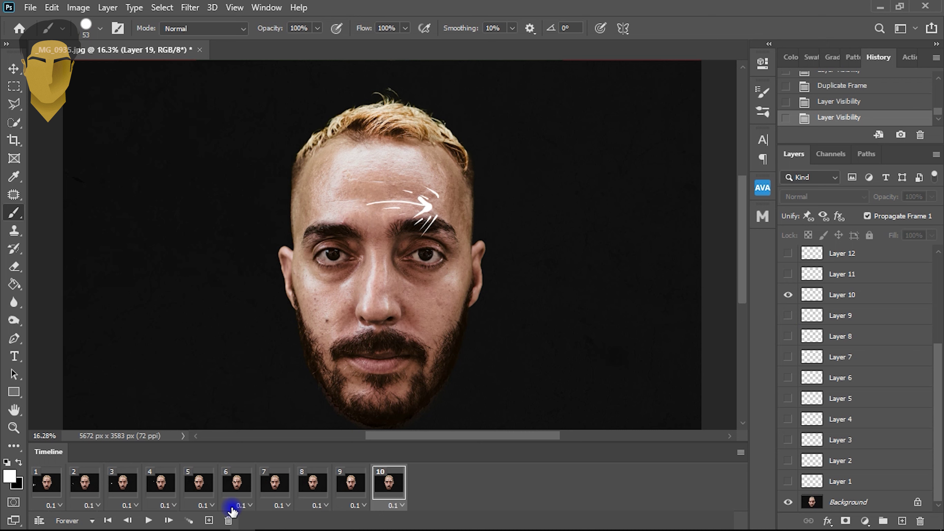
{"action": "left_click", "coordinate": [208, 519]}
{"action": "left_click", "coordinate": [789, 274]}
{"action": "left_click", "coordinate": [788, 295]}
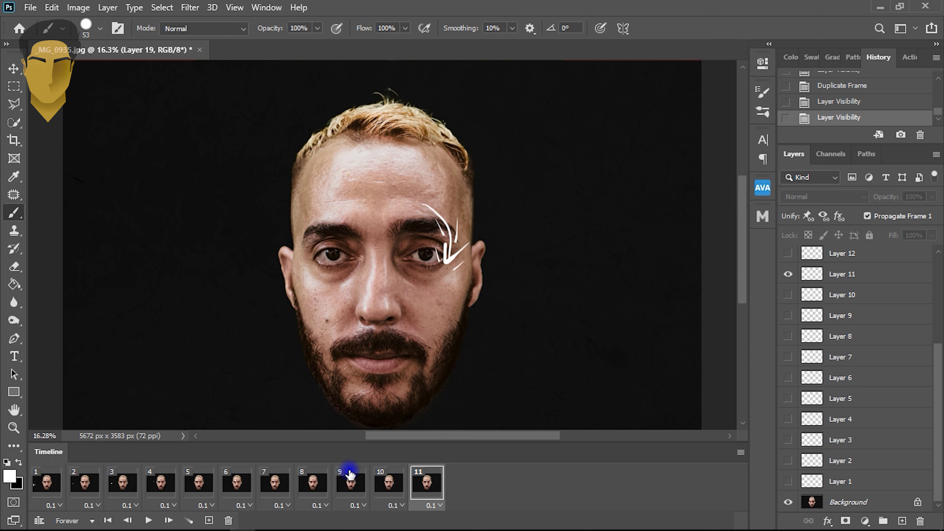
Add frame 12 with Layer 12 shown in place of Layer 11, and frame 13 with Layer 13 in place of Layer 12
{"action": "left_click", "coordinate": [208, 520]}
{"action": "scroll", "coordinate": [823, 289], "scroll_direction": "up", "scroll_amount": 1}
{"action": "scroll", "coordinate": [823, 289], "scroll_direction": "up", "scroll_amount": 1}
{"action": "left_click", "coordinate": [788, 316]}
{"action": "left_click", "coordinate": [788, 336]}
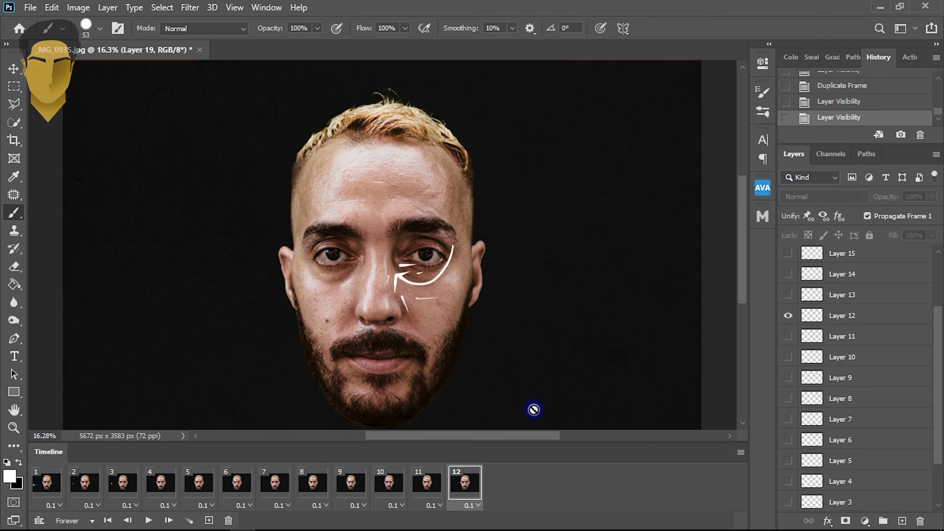
{"action": "left_click", "coordinate": [209, 521]}
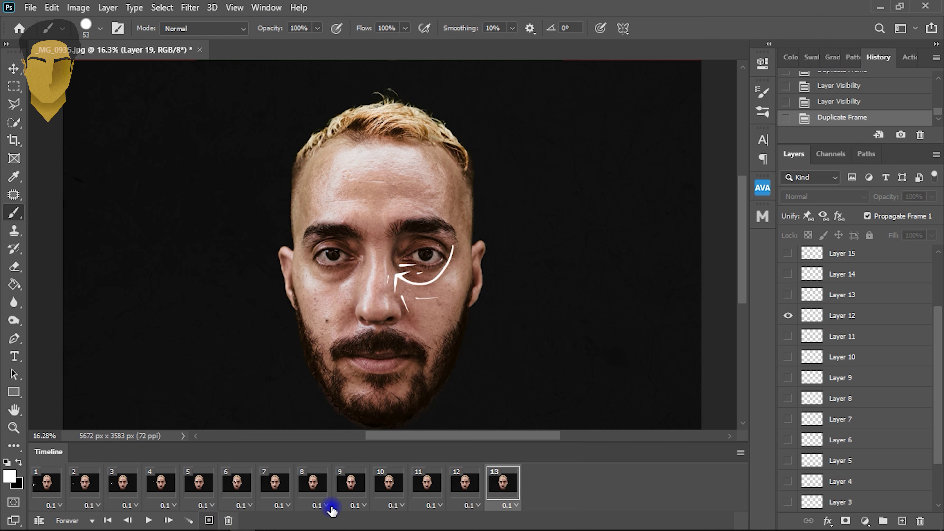
{"action": "left_click", "coordinate": [789, 295]}
{"action": "left_click", "coordinate": [789, 316]}
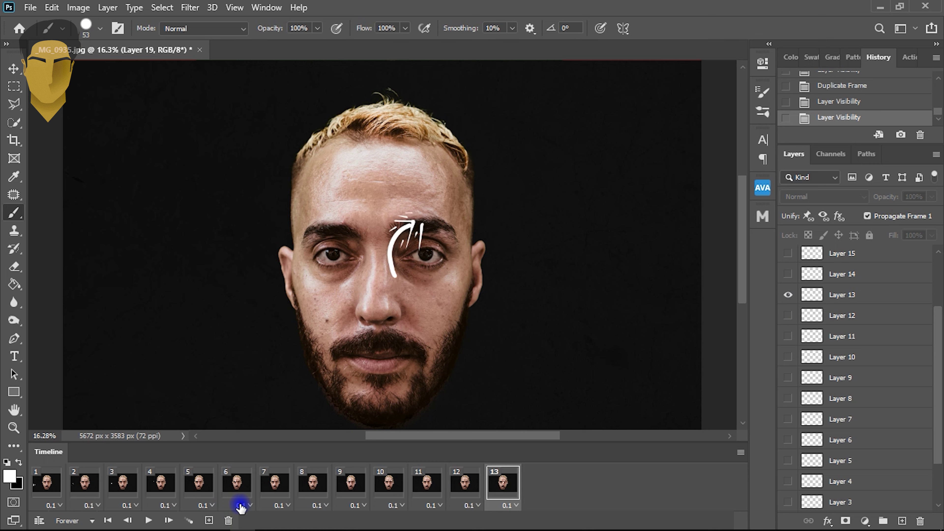
Add frame 14 with Layer 14 shown in place of Layer 13, and frame 15 with Layer 15 in place of Layer 14
{"action": "left_click", "coordinate": [209, 520]}
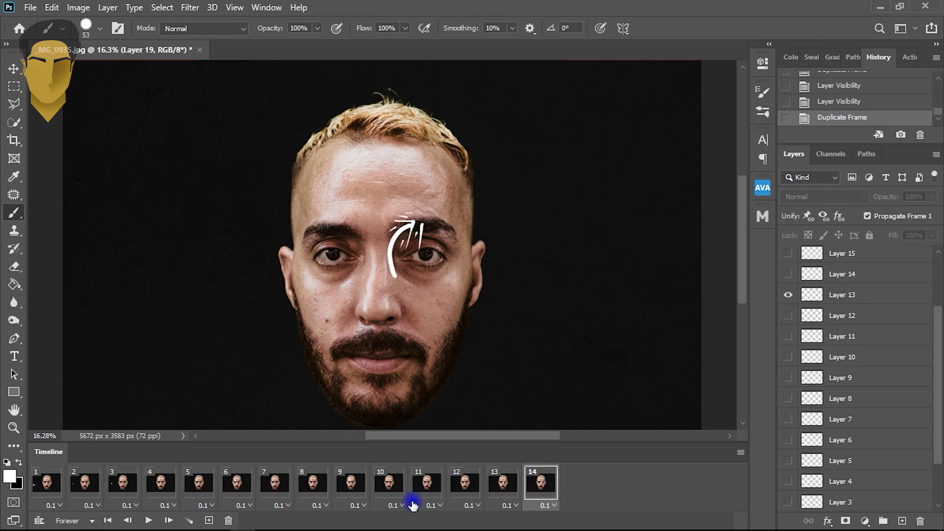
{"action": "left_click", "coordinate": [789, 275]}
{"action": "left_click", "coordinate": [789, 298]}
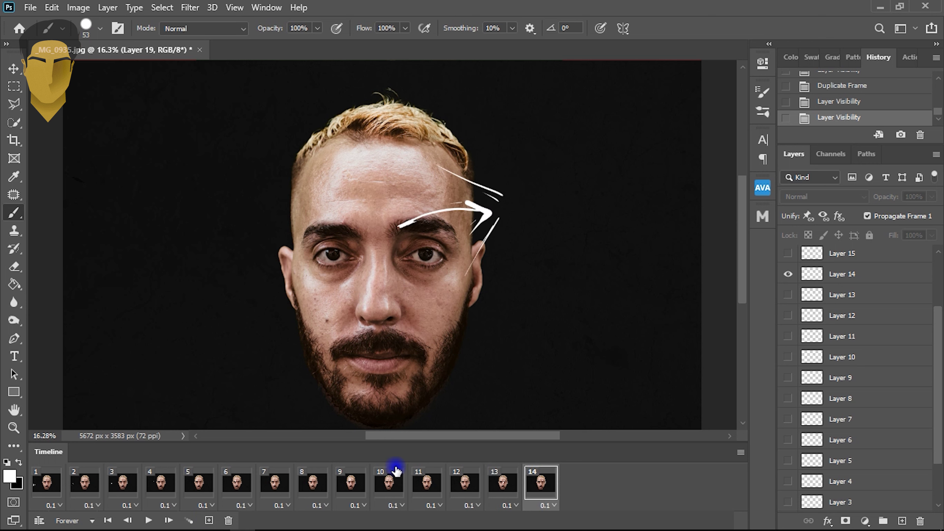
{"action": "left_click", "coordinate": [210, 520]}
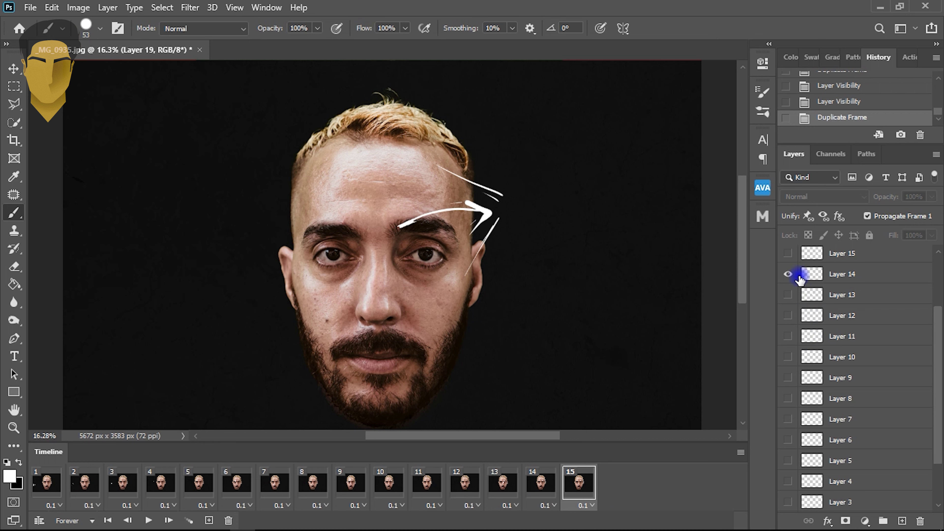
{"action": "left_click", "coordinate": [789, 253]}
{"action": "left_click", "coordinate": [788, 274]}
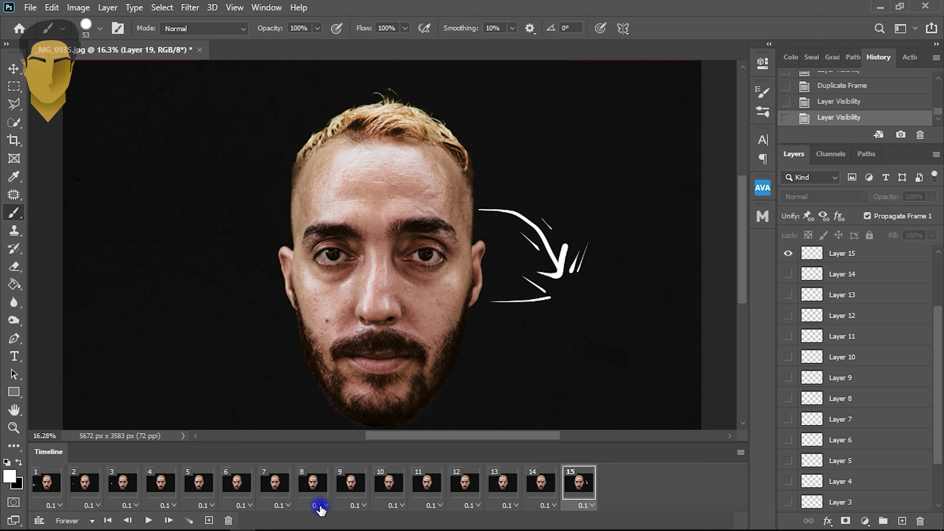
Add frame 16 with Layer 16 shown in place of Layer 15, and frame 17 with Layer 17 in place of Layer 16
{"action": "left_click", "coordinate": [209, 521]}
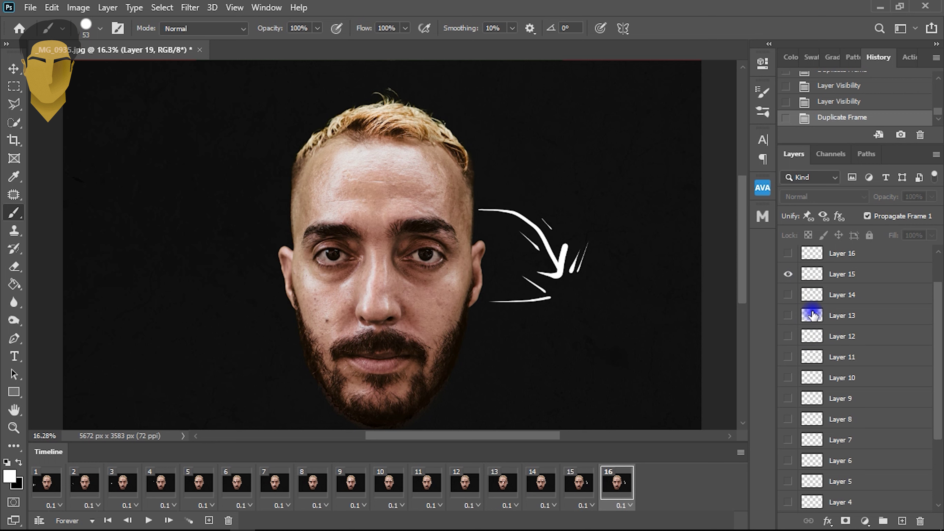
{"action": "scroll", "coordinate": [802, 316], "scroll_direction": "up", "scroll_amount": 2}
{"action": "left_click", "coordinate": [788, 337]}
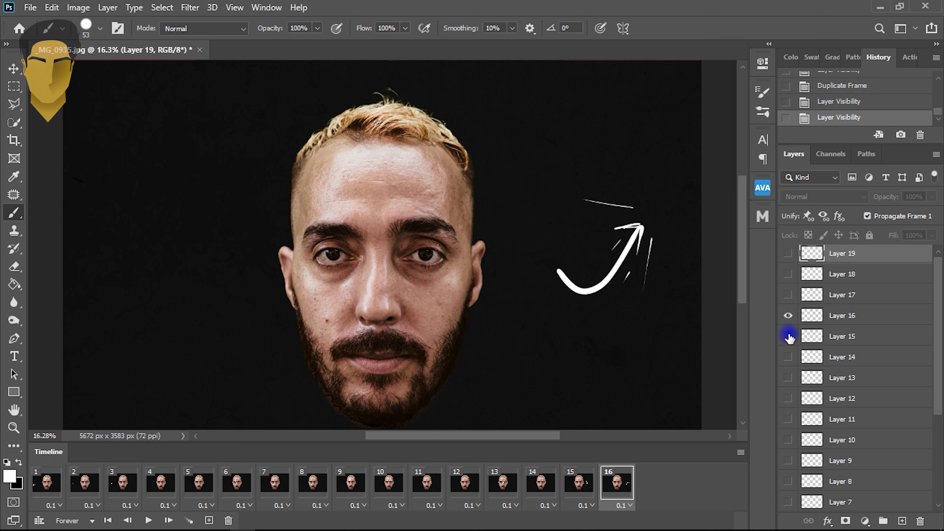
{"action": "left_click", "coordinate": [217, 516]}
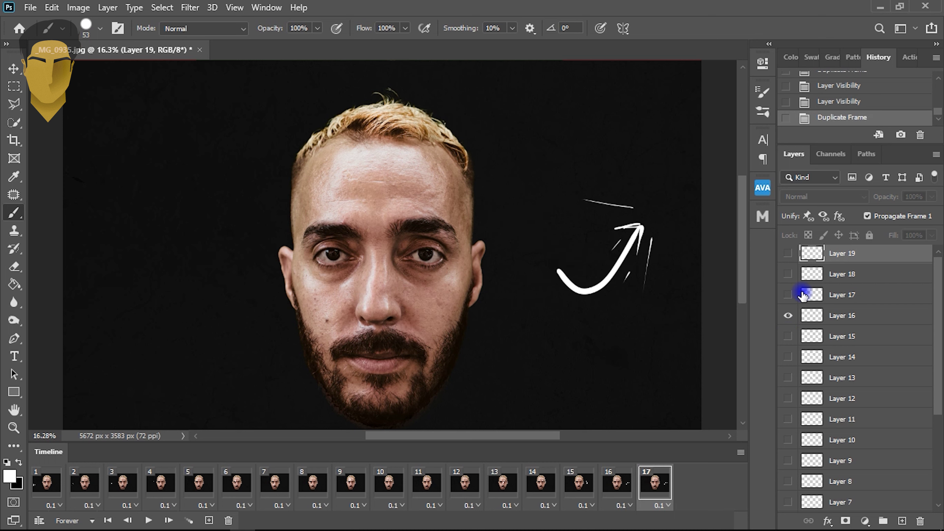
{"action": "left_click", "coordinate": [791, 296]}
{"action": "left_click", "coordinate": [789, 315]}
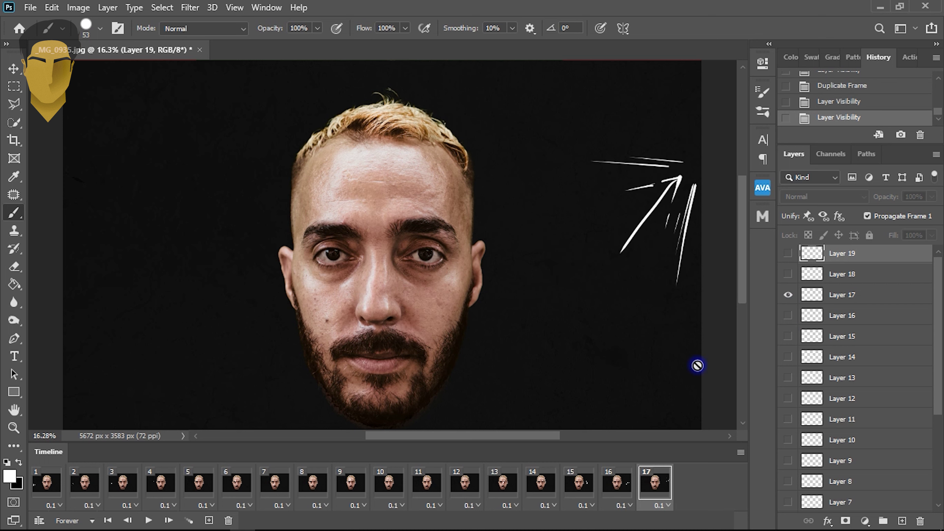
Add frame 18 with Layer 18 shown in place of Layer 17, and frame 19 with Layer 19 in place of Layer 18
{"action": "left_click", "coordinate": [208, 520]}
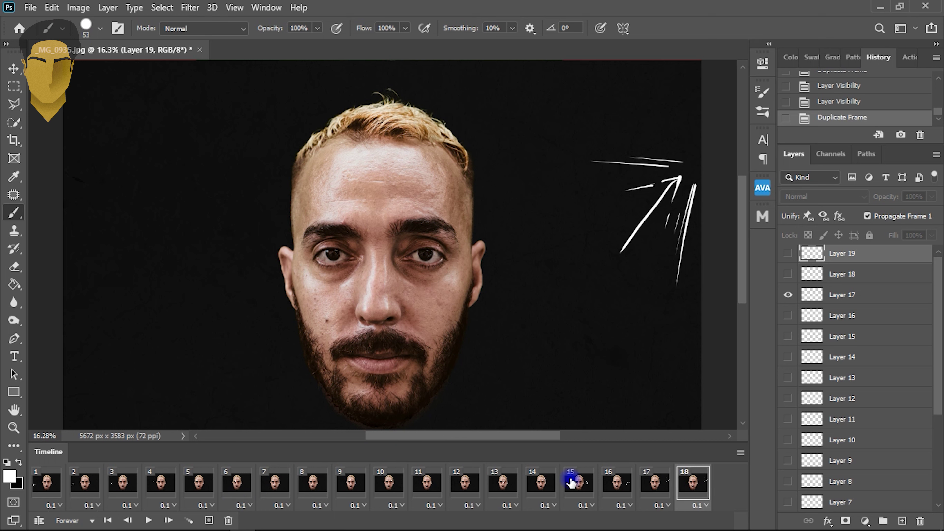
{"action": "left_click_drag", "start_coordinate": [788, 274], "coordinate": [788, 298]}
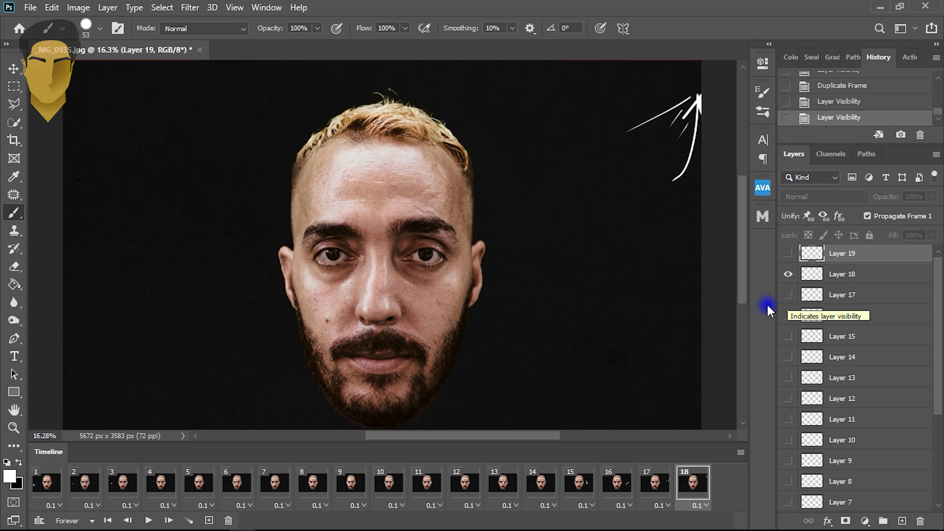
{"action": "left_click", "coordinate": [210, 520]}
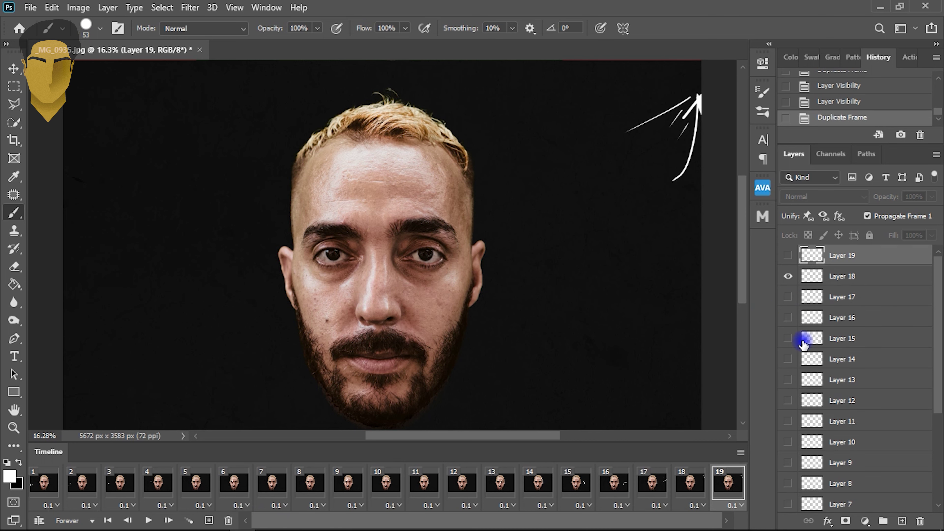
{"action": "left_click", "coordinate": [789, 255]}
{"action": "left_click", "coordinate": [787, 277]}
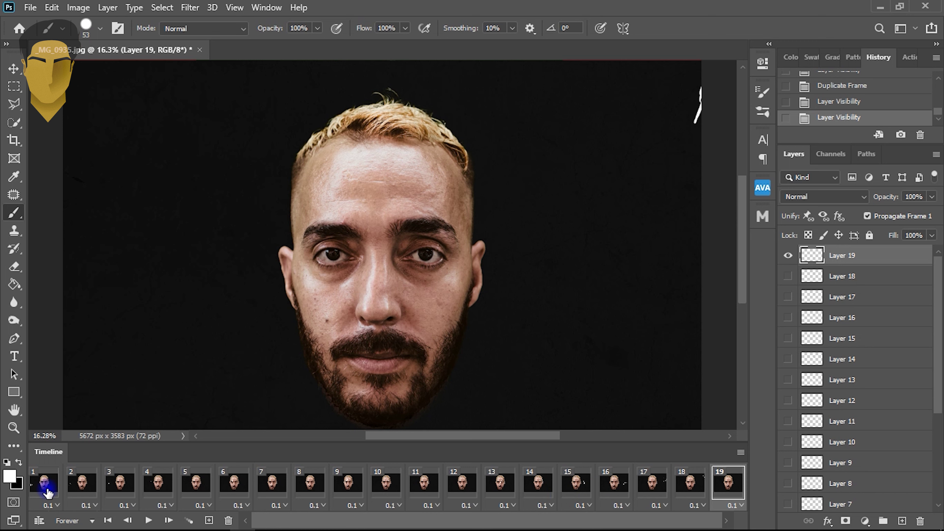
Set the animation's looping option to Forever
{"action": "left_click", "coordinate": [82, 520]}
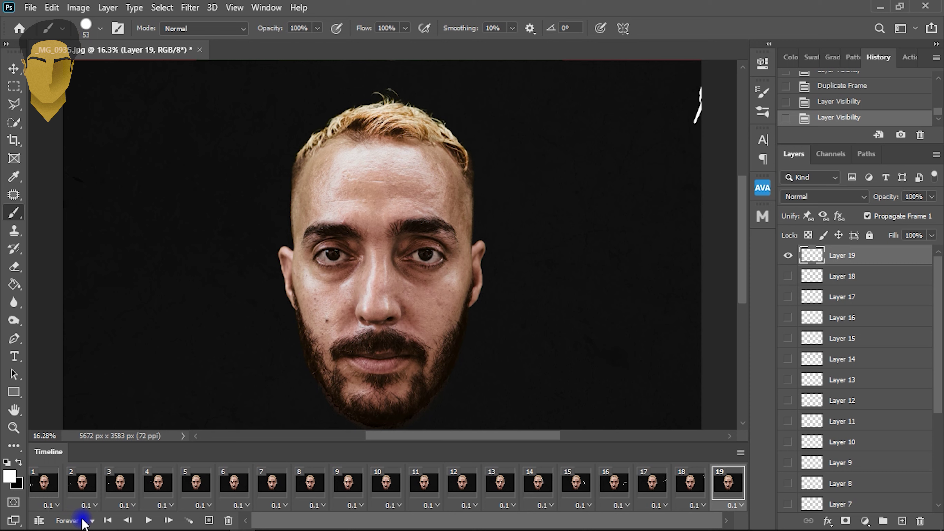
{"action": "left_click", "coordinate": [88, 520]}
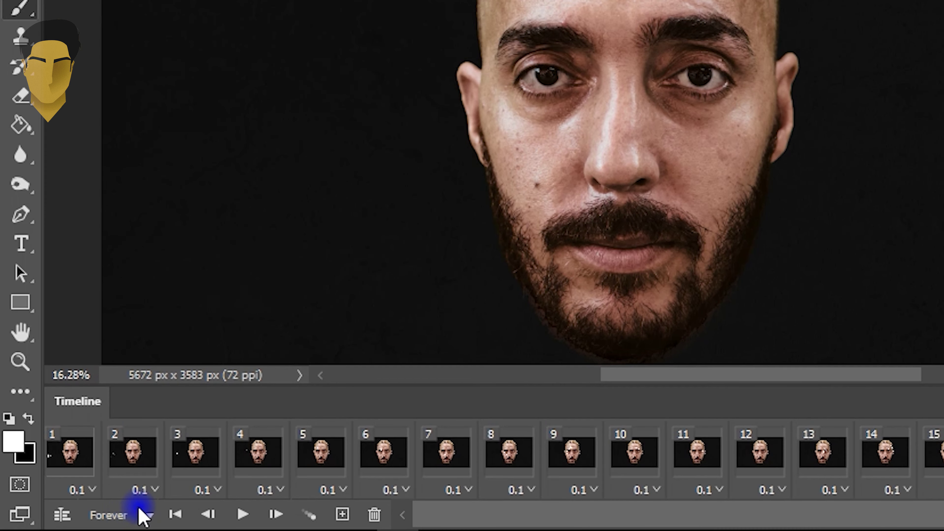
{"action": "left_click", "coordinate": [143, 513]}
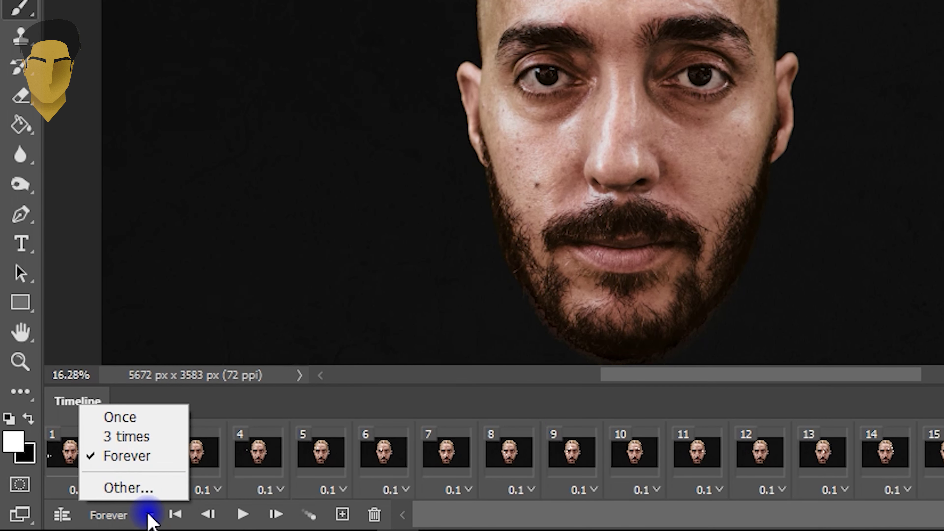
{"action": "left_click", "coordinate": [143, 456]}
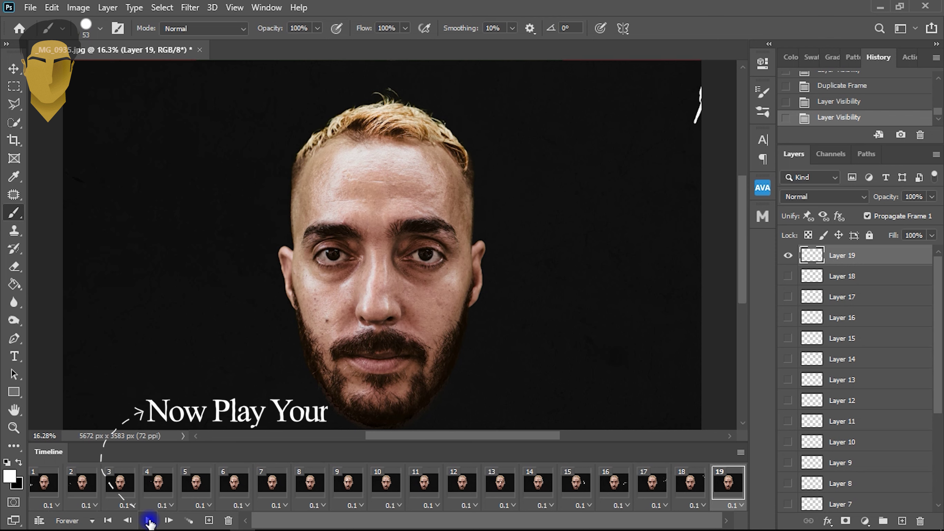
Play the frame animation to preview the arrow's movement, stop it, and return to frame 1
{"action": "left_click", "coordinate": [149, 523]}
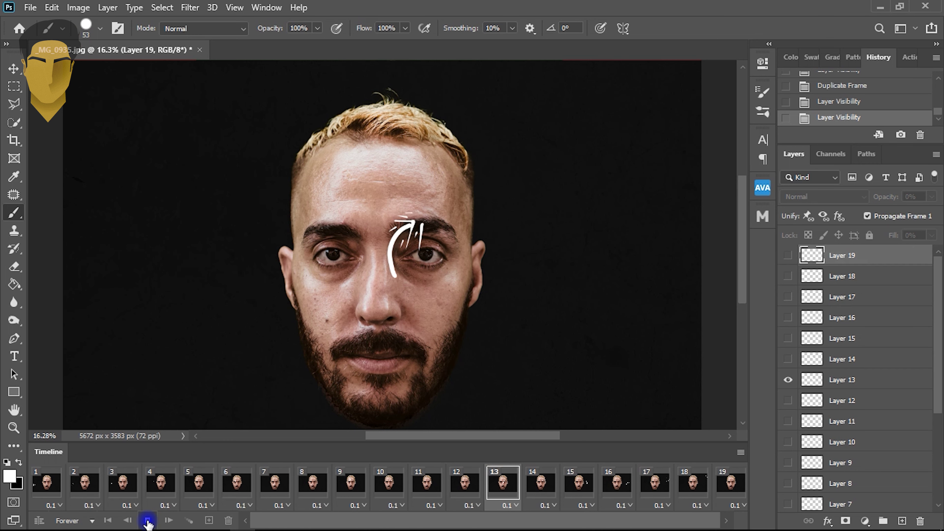
{"action": "left_click", "coordinate": [148, 521]}
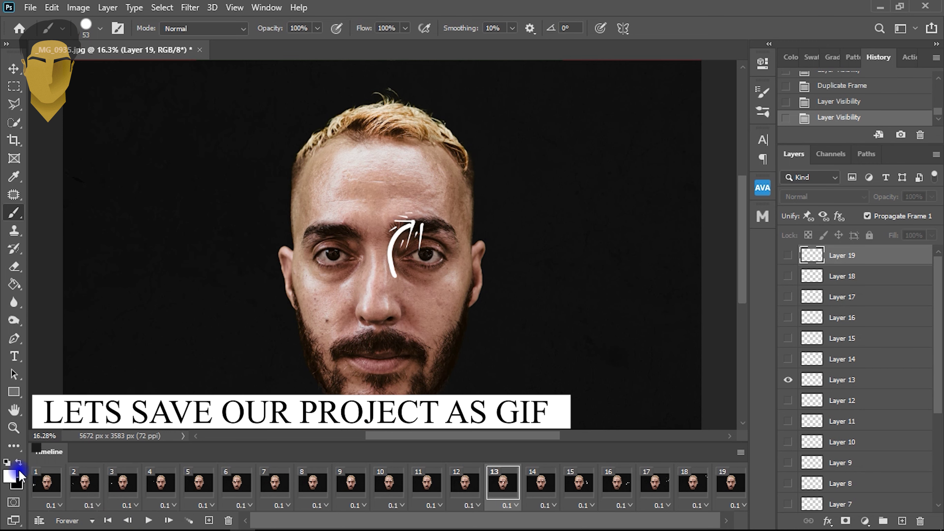
{"action": "left_click", "coordinate": [46, 487]}
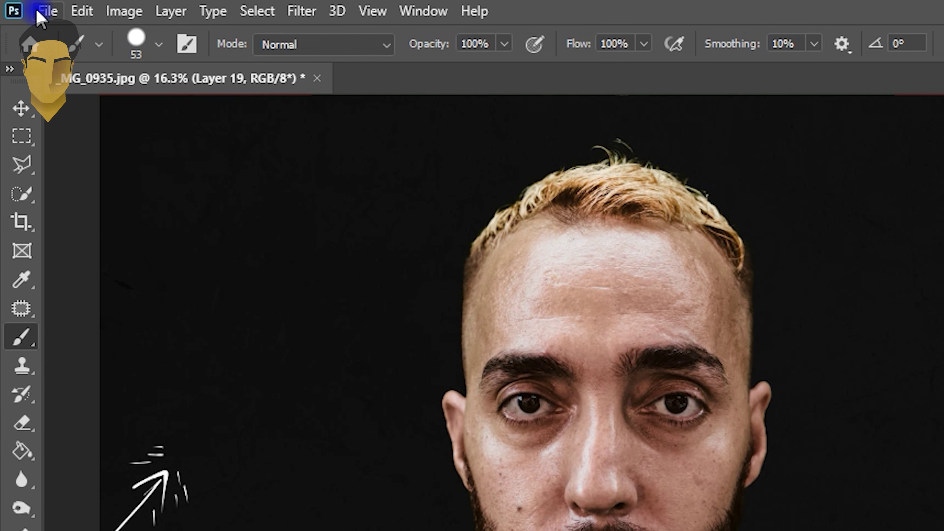
Start a Save for Web (Legacy) export of the animation with GIF as the file format
{"action": "left_click", "coordinate": [28, 7]}
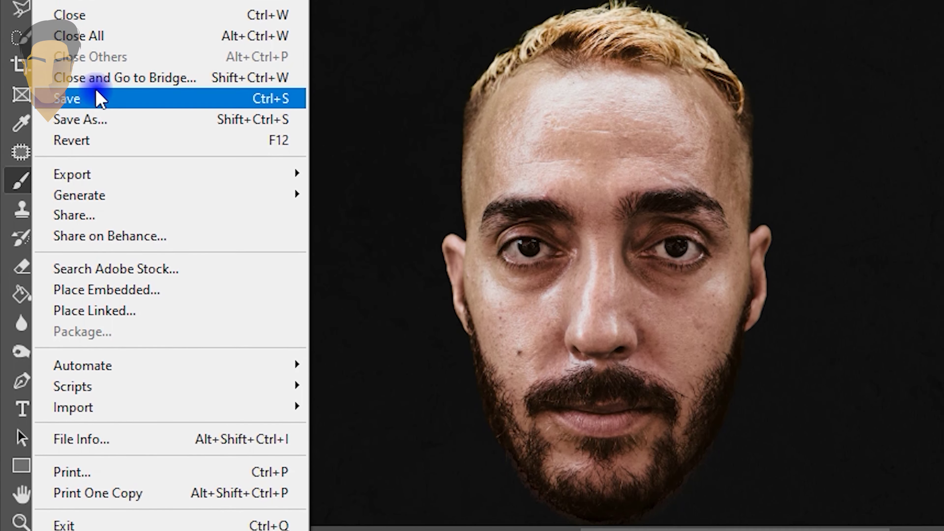
{"action": "mouse_move", "coordinate": [111, 333]}
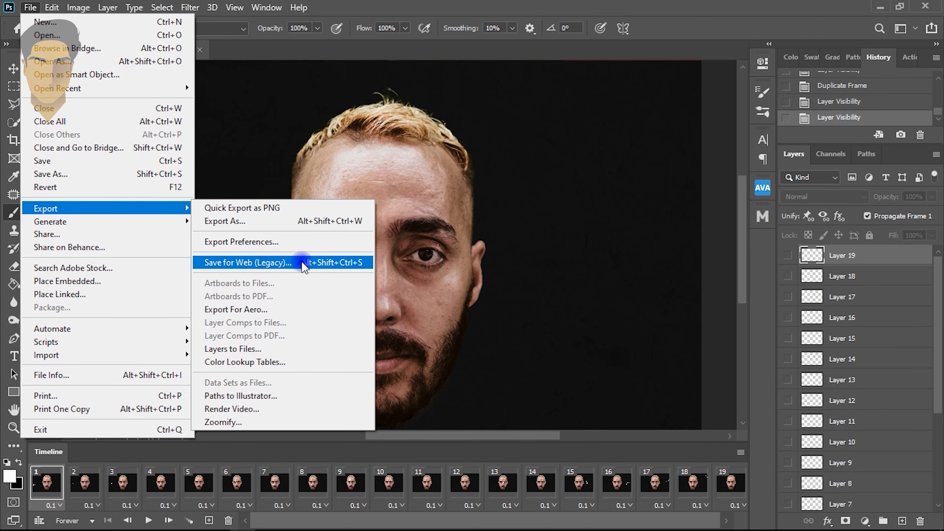
{"action": "left_click", "coordinate": [340, 263]}
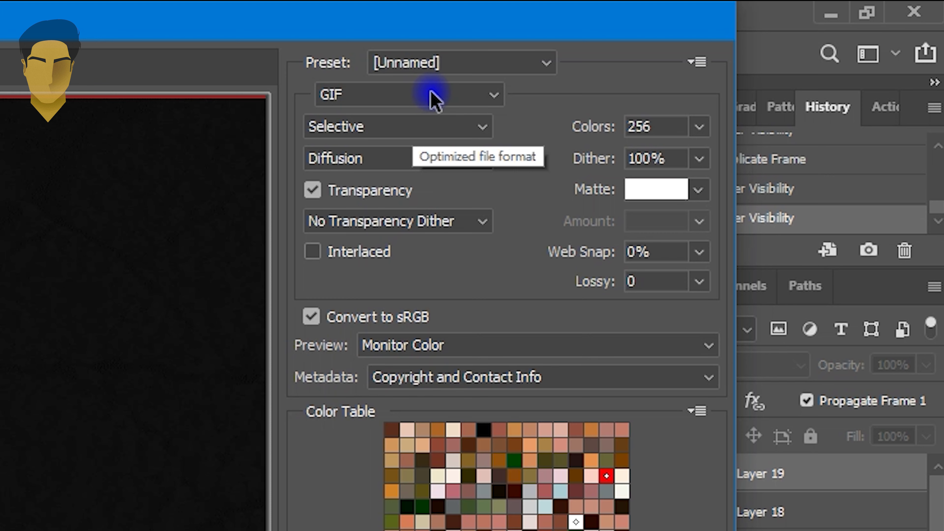
{"action": "left_click", "coordinate": [473, 95]}
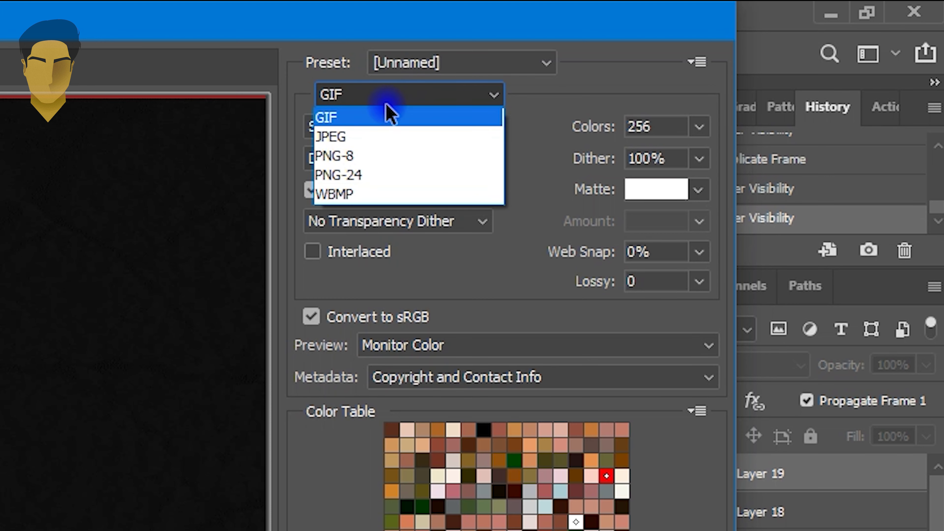
{"action": "left_click", "coordinate": [338, 121]}
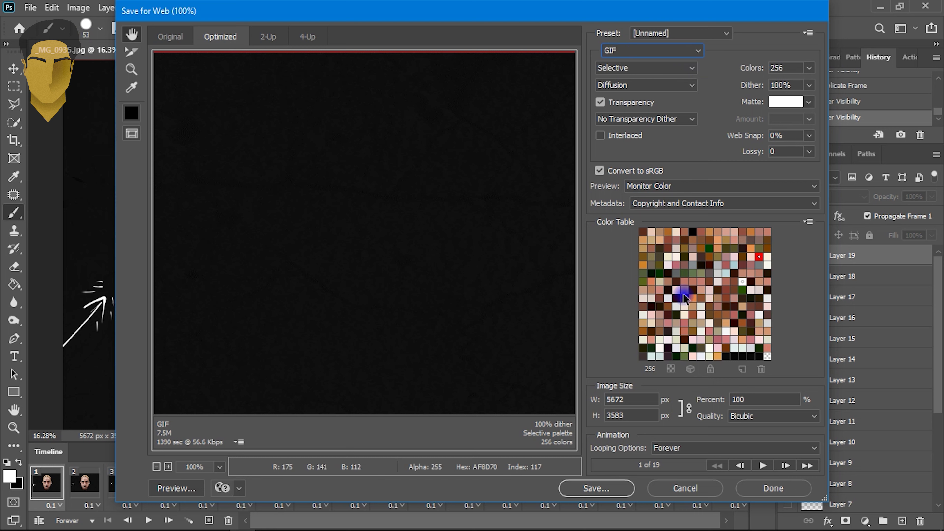
Save the optimized animation to the Desktop as _MG_0935.gif, replacing the existing file of that name
{"action": "left_click", "coordinate": [596, 489]}
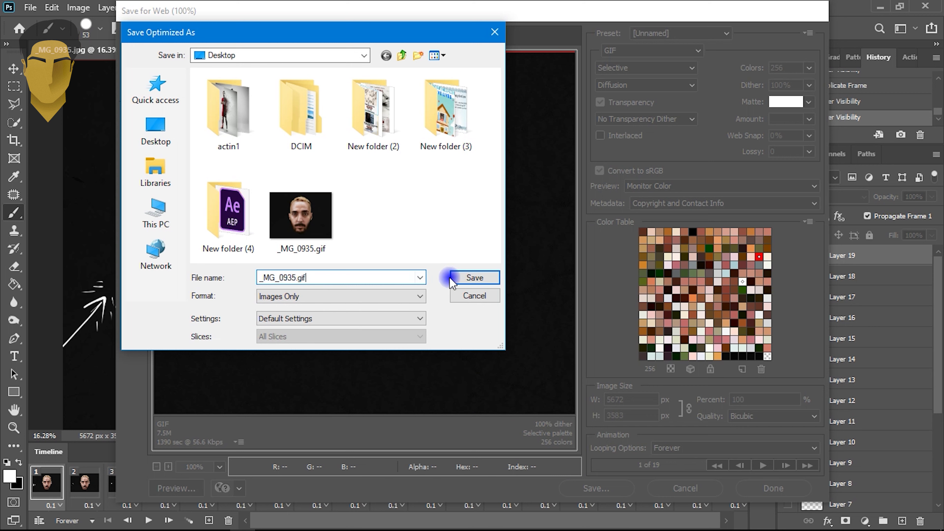
{"action": "left_click", "coordinate": [467, 279]}
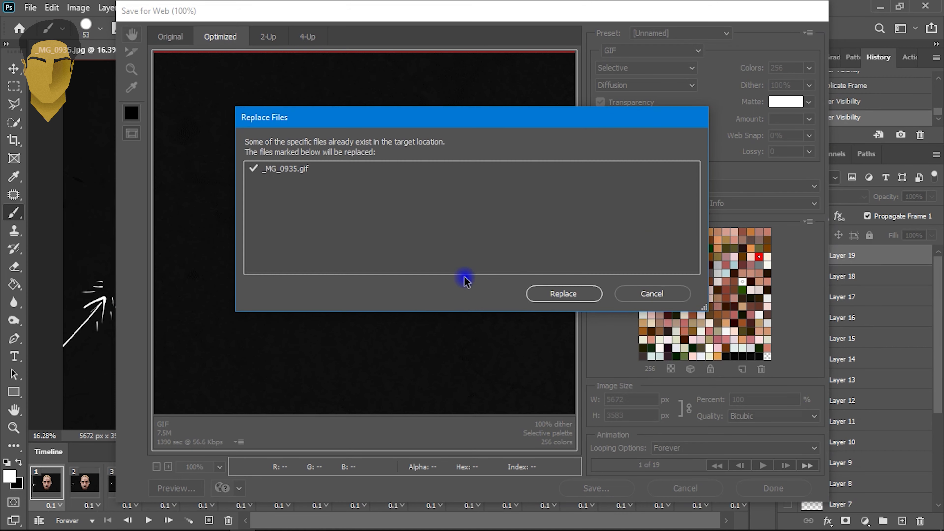
{"action": "left_click", "coordinate": [553, 295]}
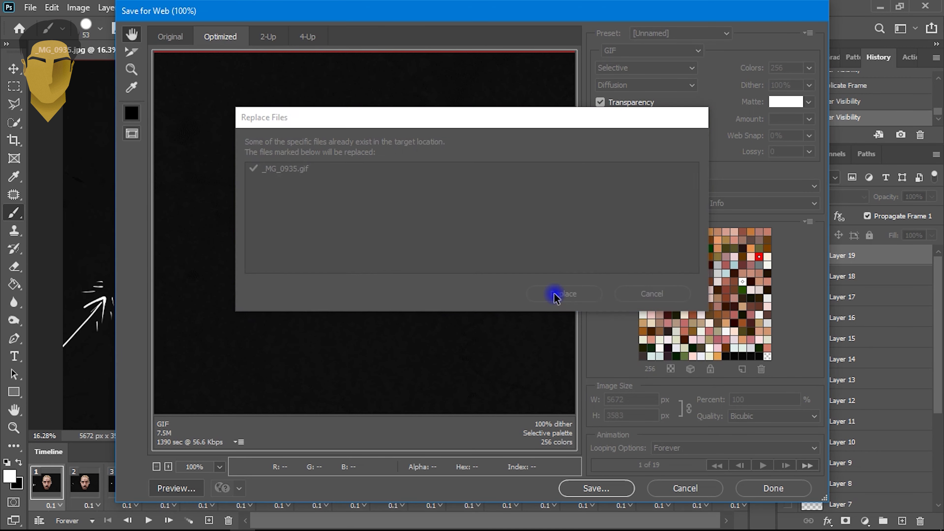